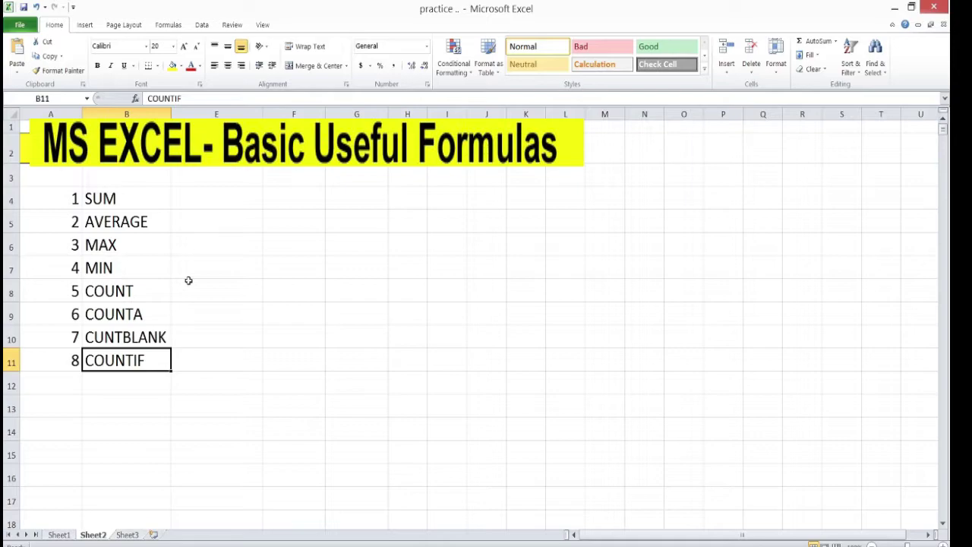
Unhide columns C and D, which hold the employee names and salaries beside the formula list.
{"action": "left_click", "coordinate": [162, 114]}
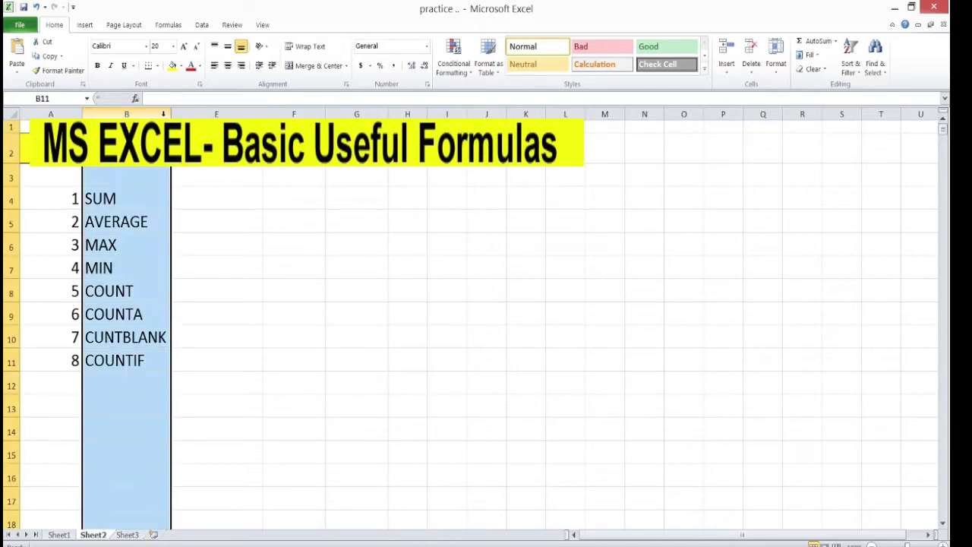
{"action": "left_click_drag", "start_coordinate": [163, 114], "coordinate": [168, 113]}
{"action": "double_click", "coordinate": [171, 113]}
{"action": "left_click_drag", "start_coordinate": [235, 201], "coordinate": [232, 338]}
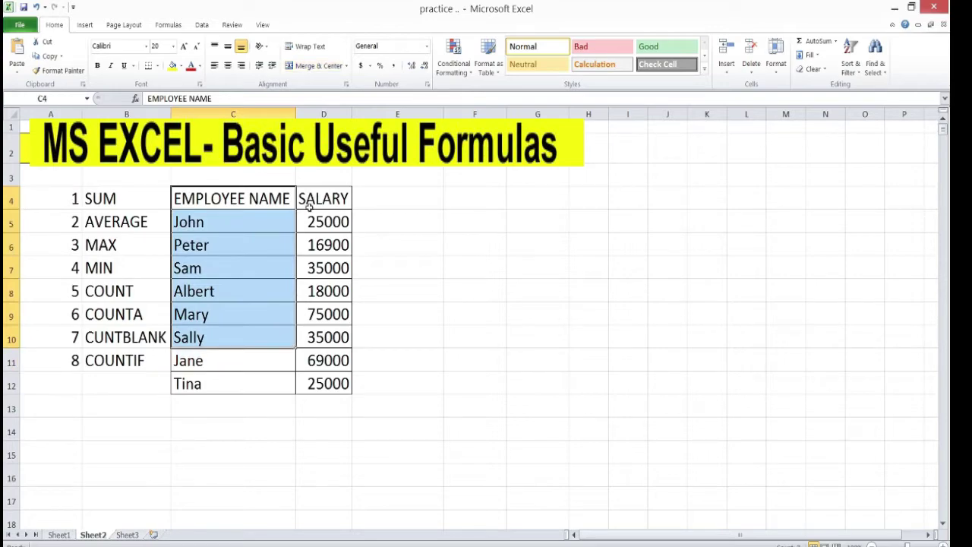
Label C13 as SUM and total the salaries in D13 with =SUM(D5:D12).
{"action": "left_click", "coordinate": [270, 410]}
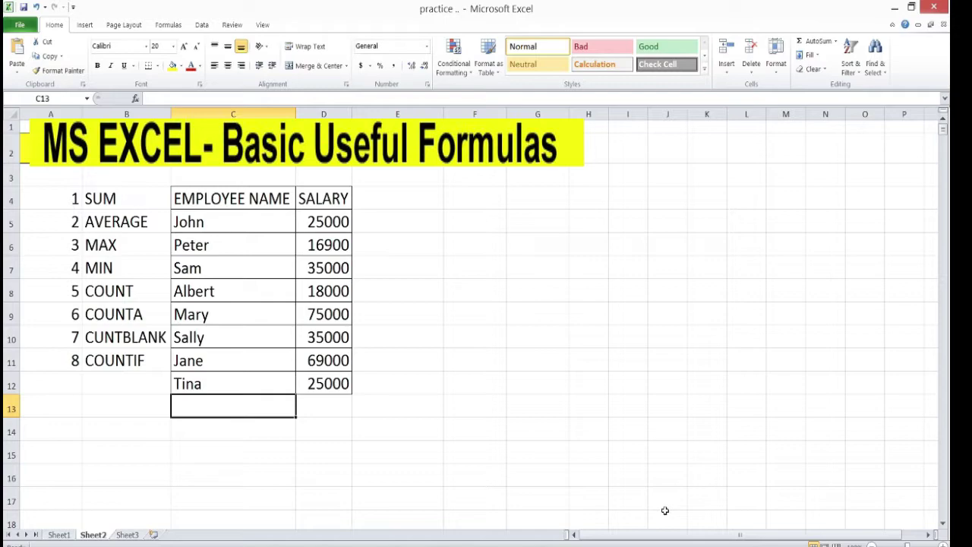
{"action": "type", "text": "SUM"}
{"action": "key", "text": "Tab"}
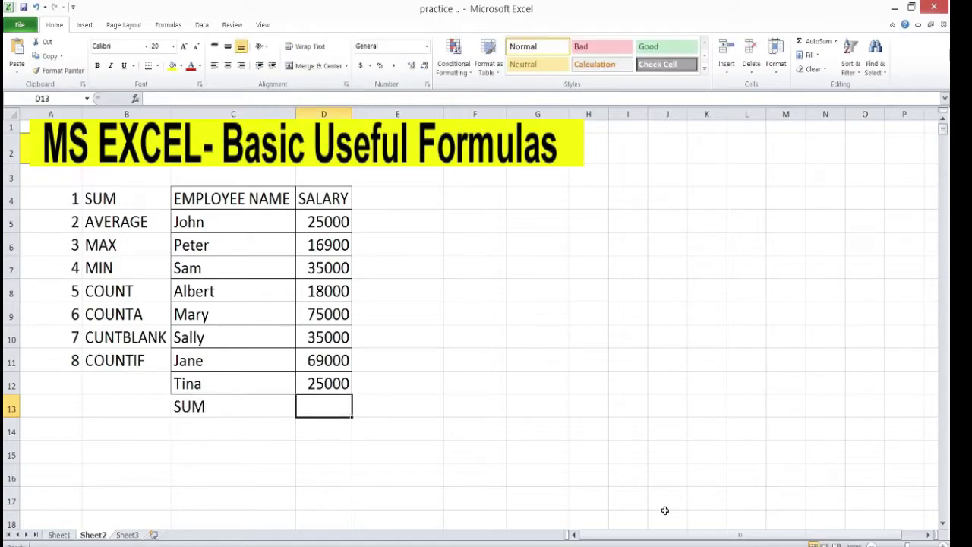
{"action": "type", "text": "="}
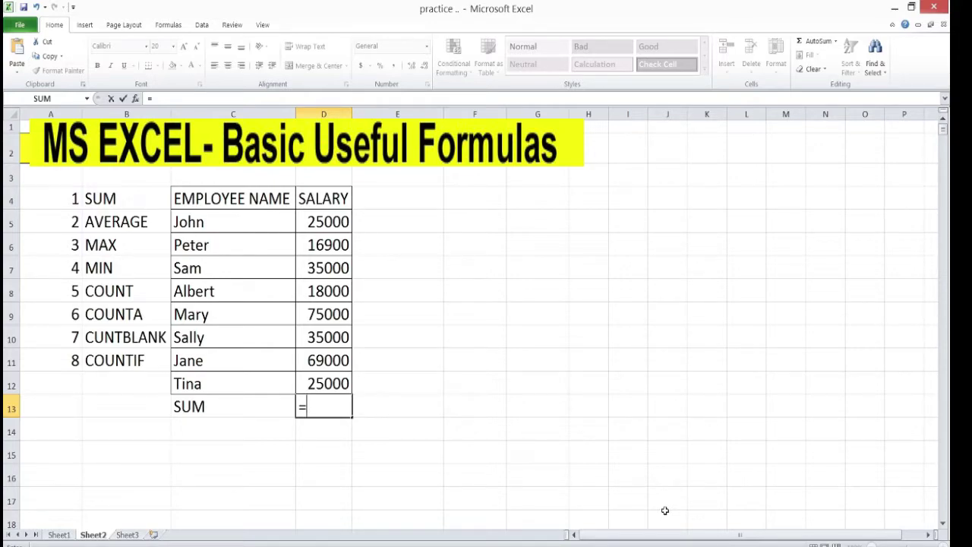
{"action": "type", "text": "SUM"}
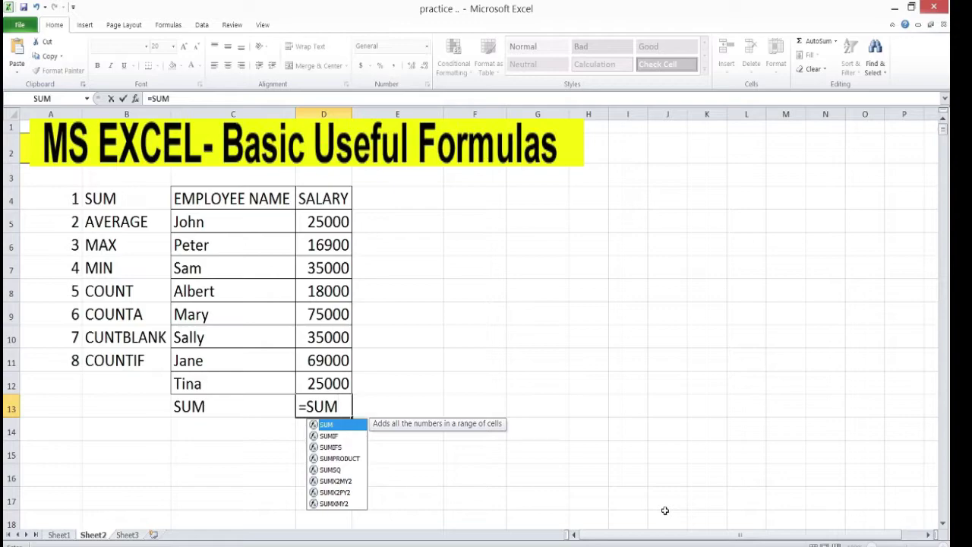
{"action": "type", "text": "("}
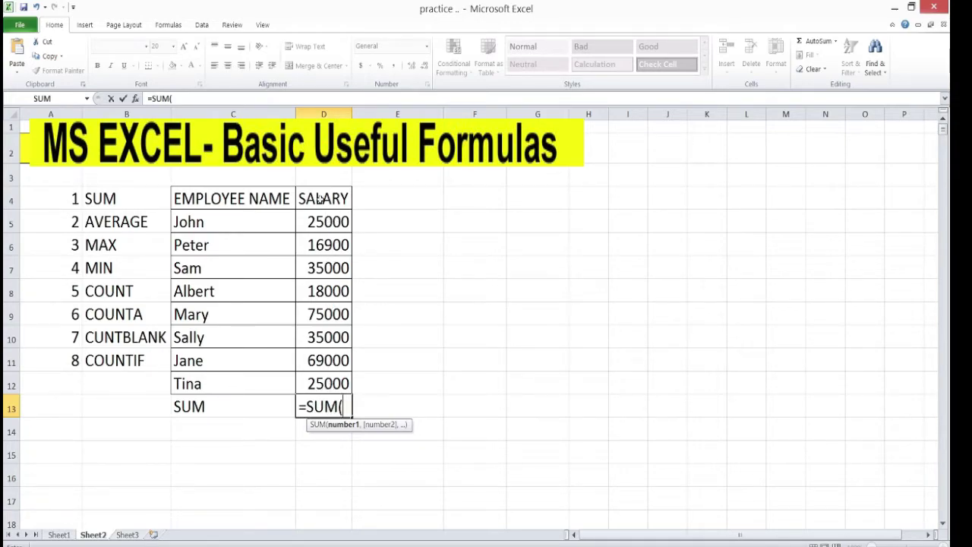
{"action": "left_click_drag", "start_coordinate": [325, 220], "coordinate": [317, 384]}
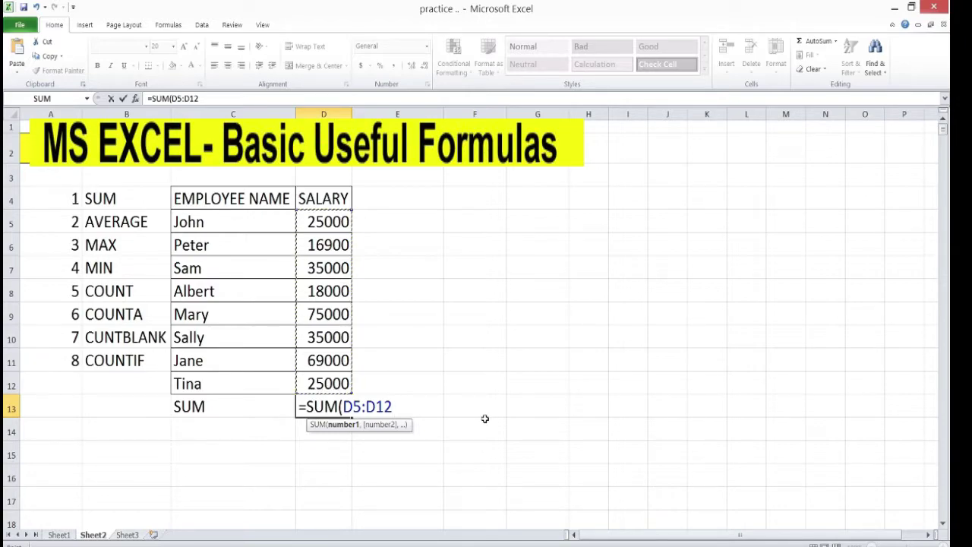
{"action": "type", "text": ")"}
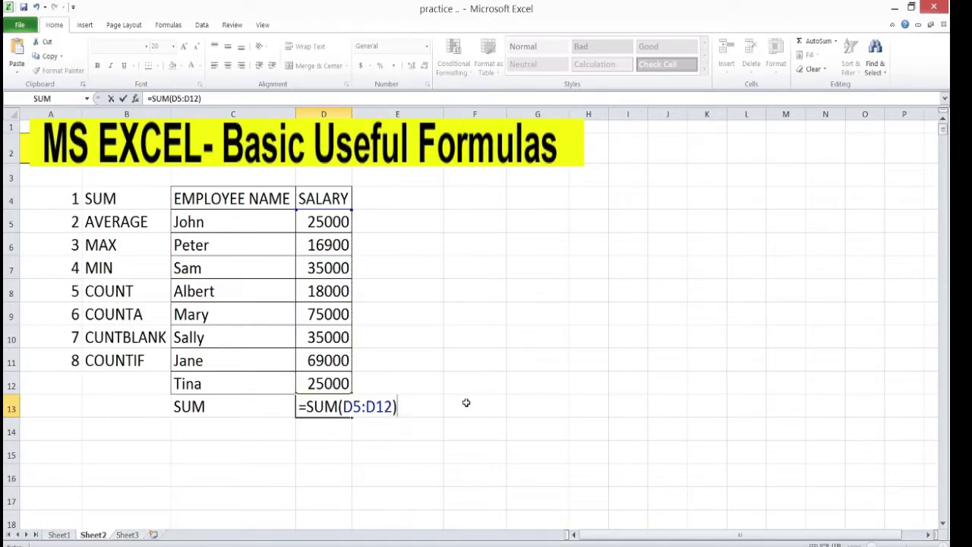
{"action": "key", "text": "Return"}
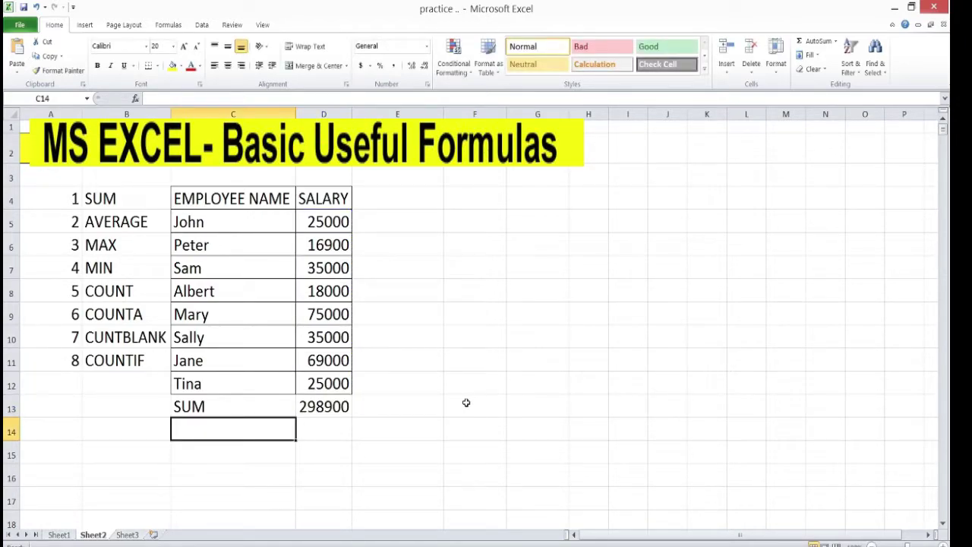
{"action": "left_click", "coordinate": [328, 407]}
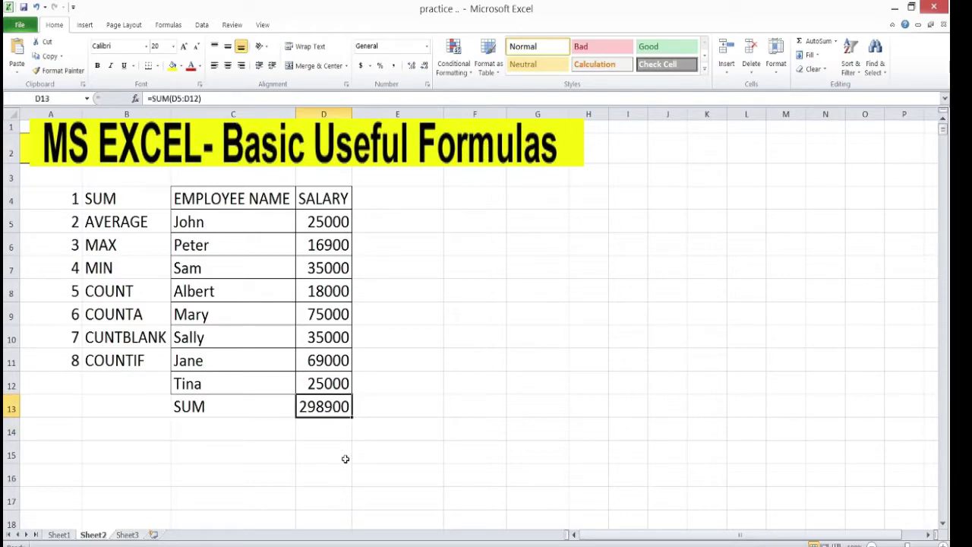
Label C14 as AVERAGE and compute the average salary in D14 with =AVERAGE(D5:D12).
{"action": "left_click", "coordinate": [255, 432]}
{"action": "type", "text": "AVERAGE"}
{"action": "key", "text": "Tab"}
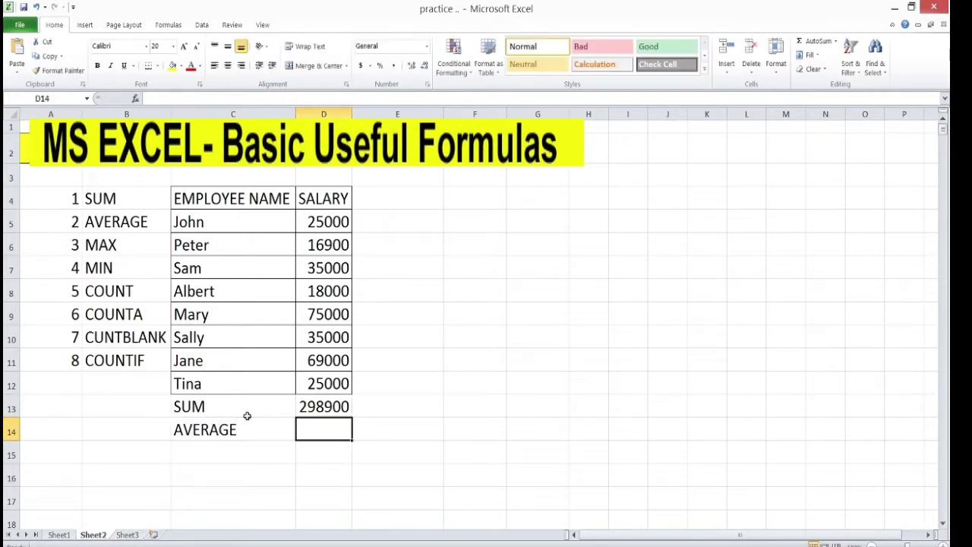
{"action": "type", "text": "="}
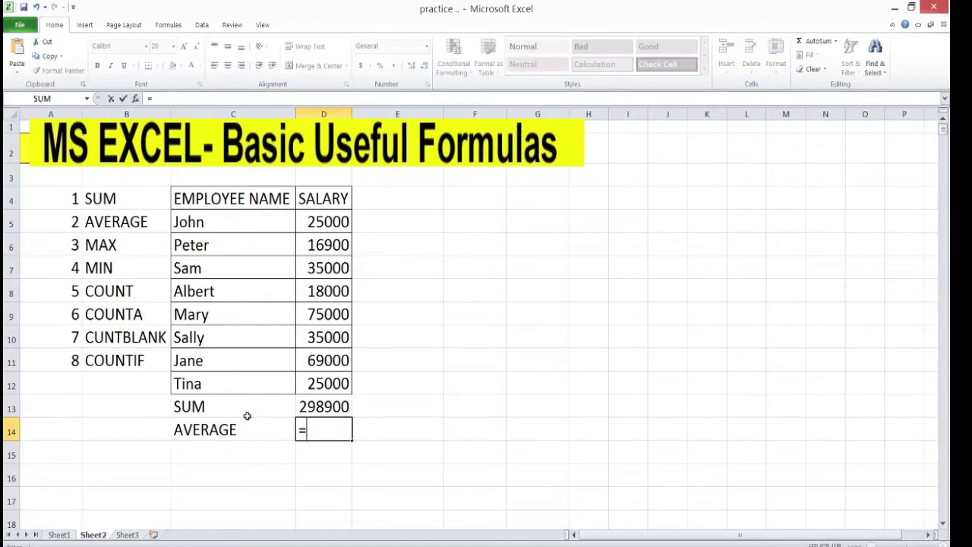
{"action": "type", "text": "AVERAGE"}
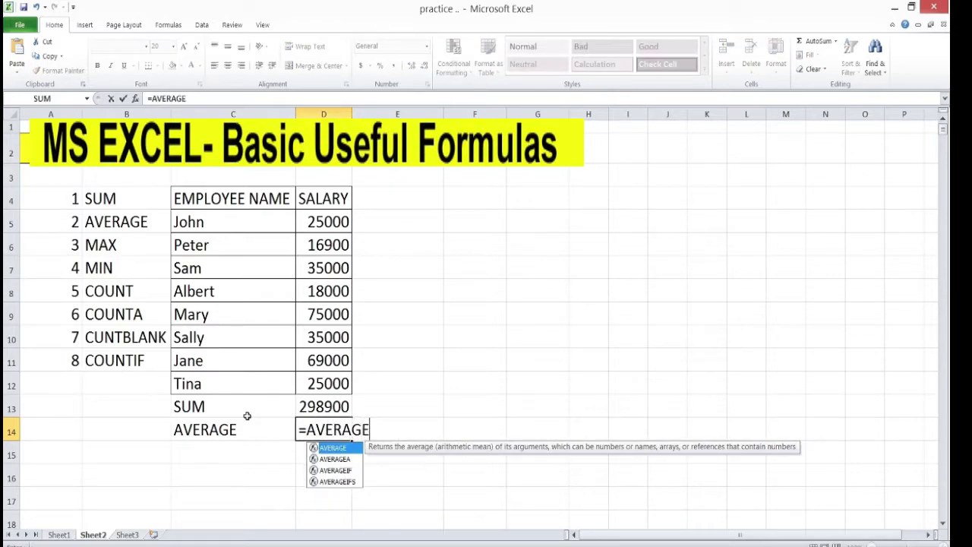
{"action": "type", "text": "("}
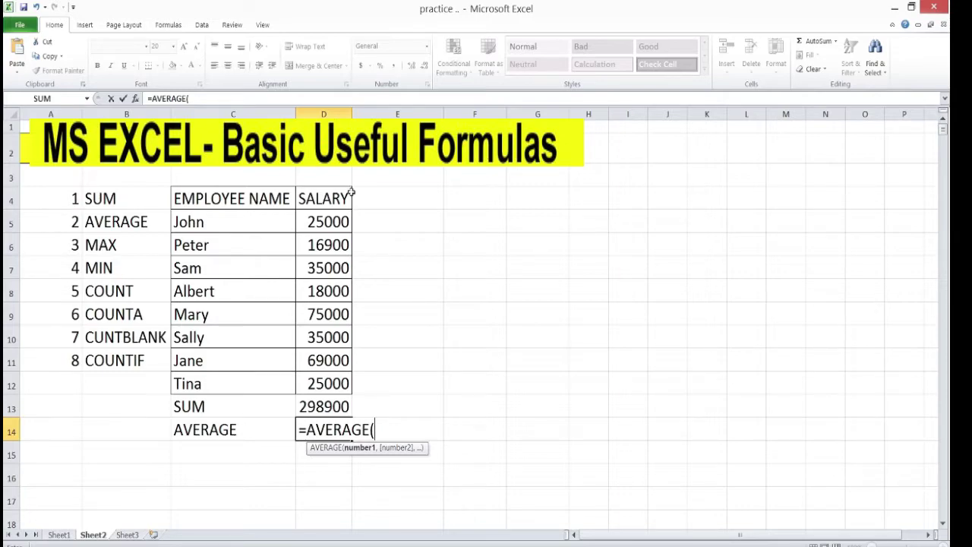
{"action": "left_click_drag", "start_coordinate": [327, 225], "coordinate": [311, 383]}
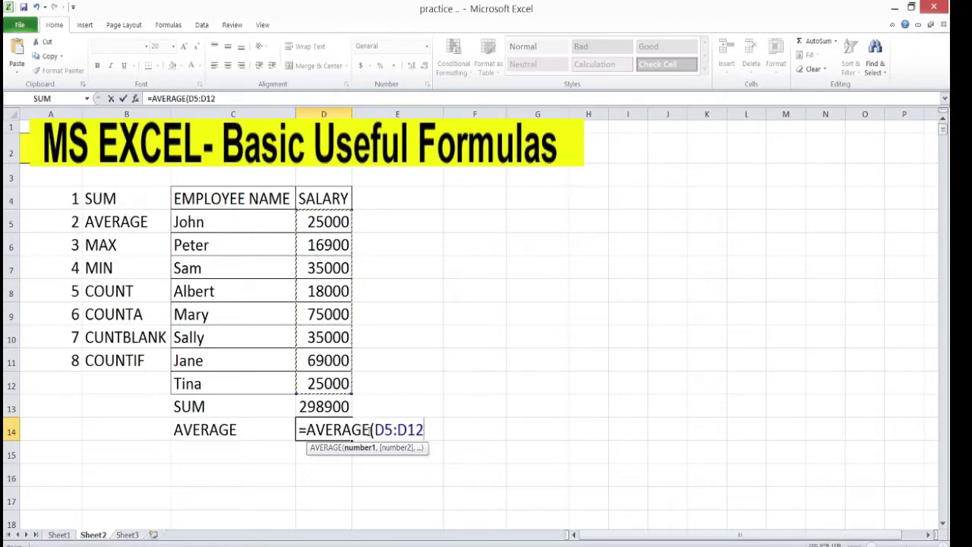
{"action": "type", "text": ")"}
{"action": "key", "text": "Return"}
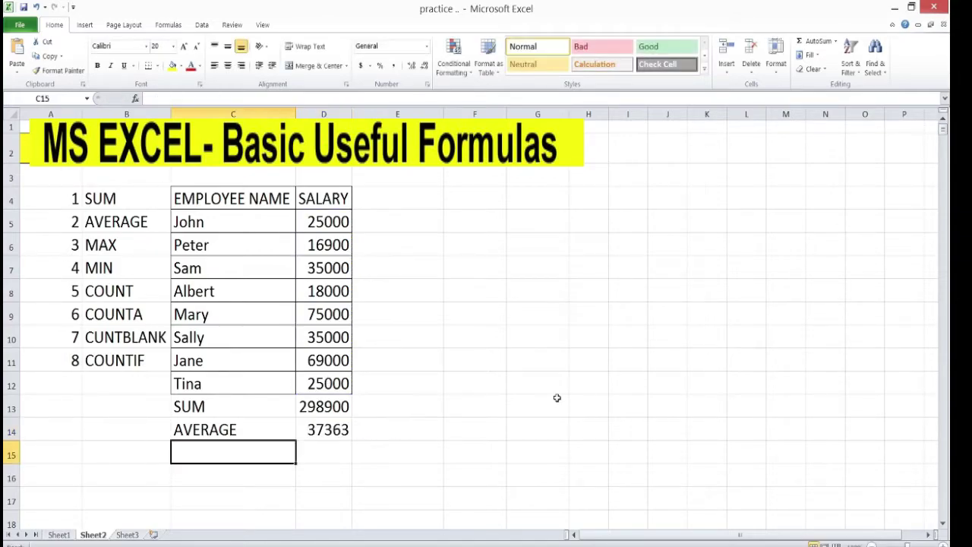
Examine the average formula in D14 against the employee list and the individual salaries above it.
{"action": "left_click", "coordinate": [317, 433]}
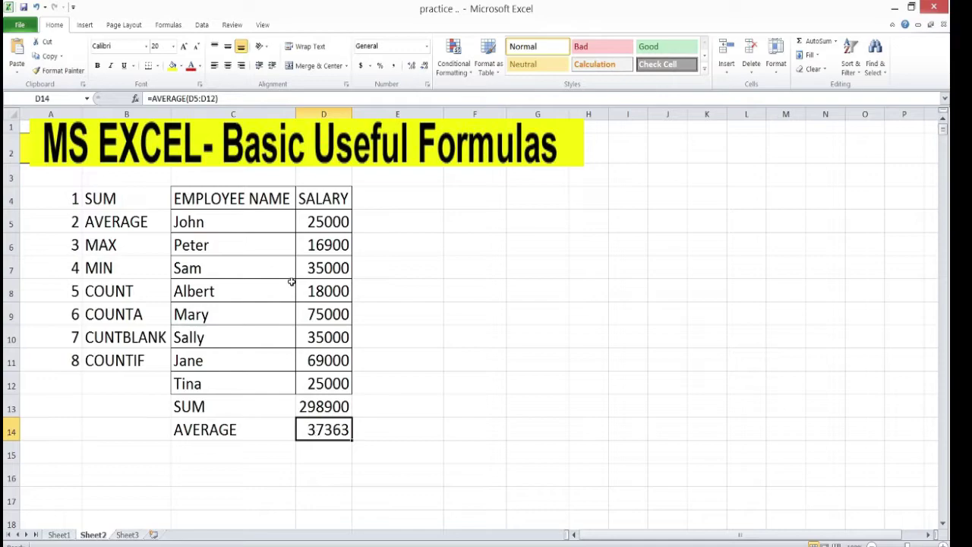
{"action": "left_click_drag", "start_coordinate": [236, 222], "coordinate": [225, 408]}
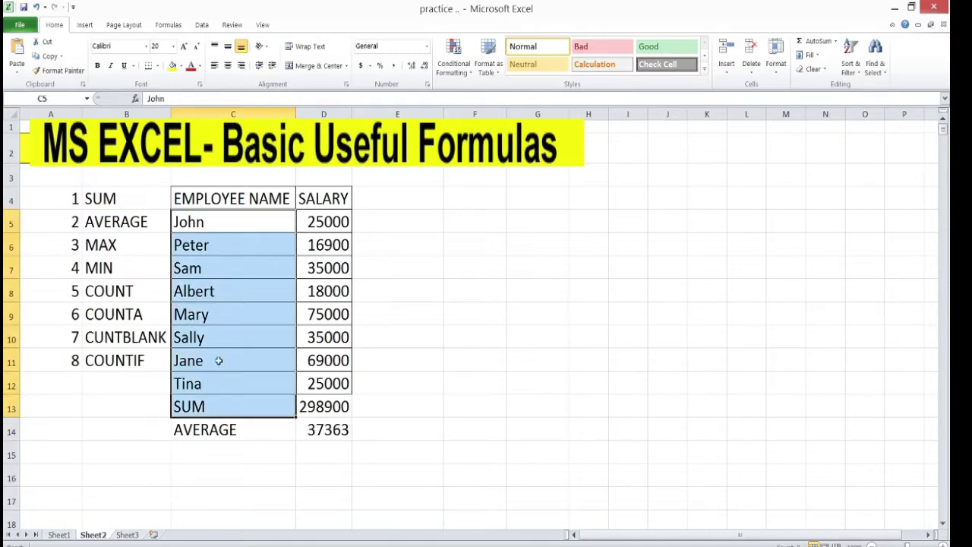
{"action": "left_click", "coordinate": [369, 334]}
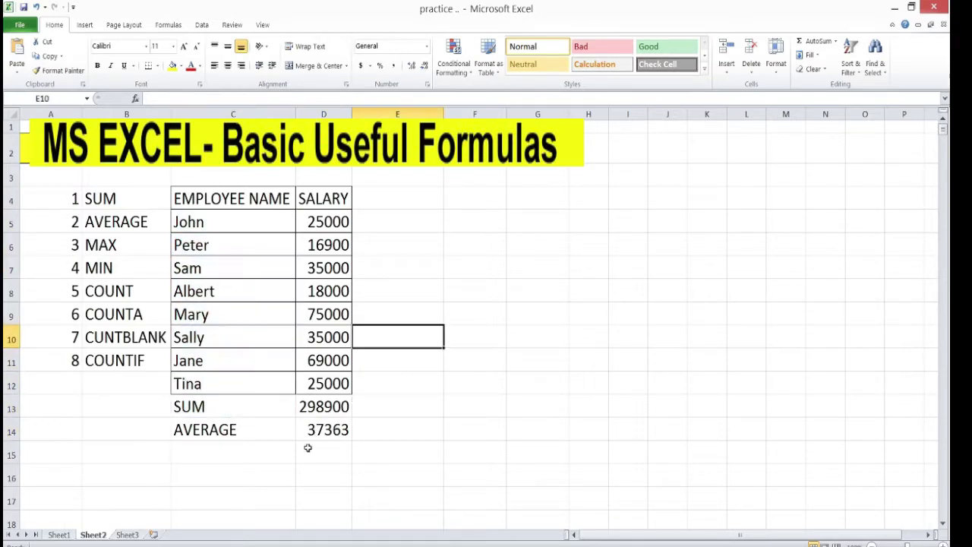
{"action": "left_click", "coordinate": [317, 427]}
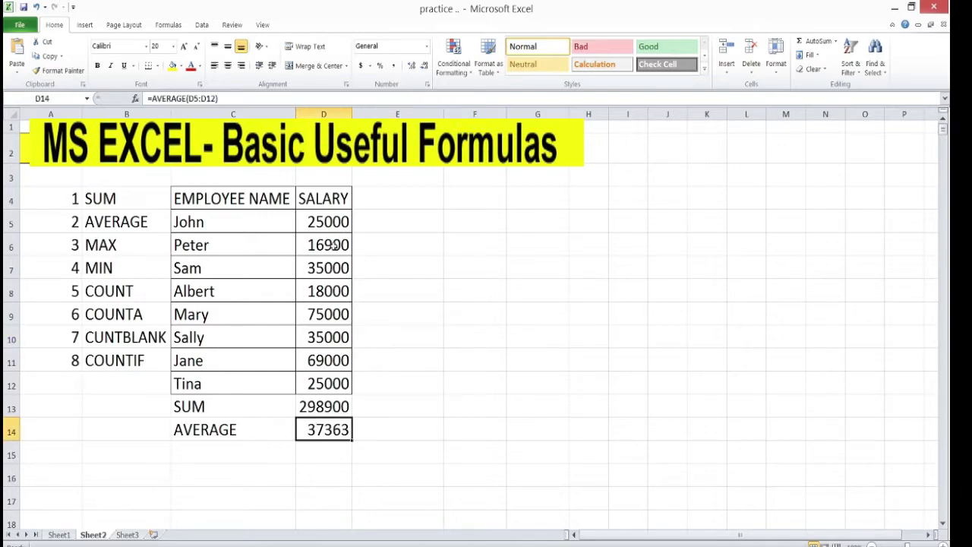
{"action": "left_click", "coordinate": [335, 227]}
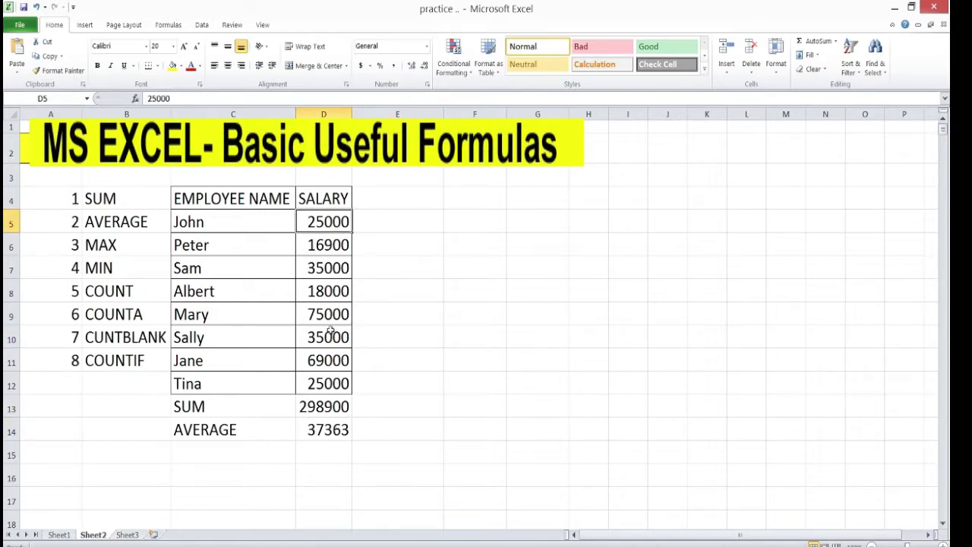
{"action": "left_click", "coordinate": [327, 290]}
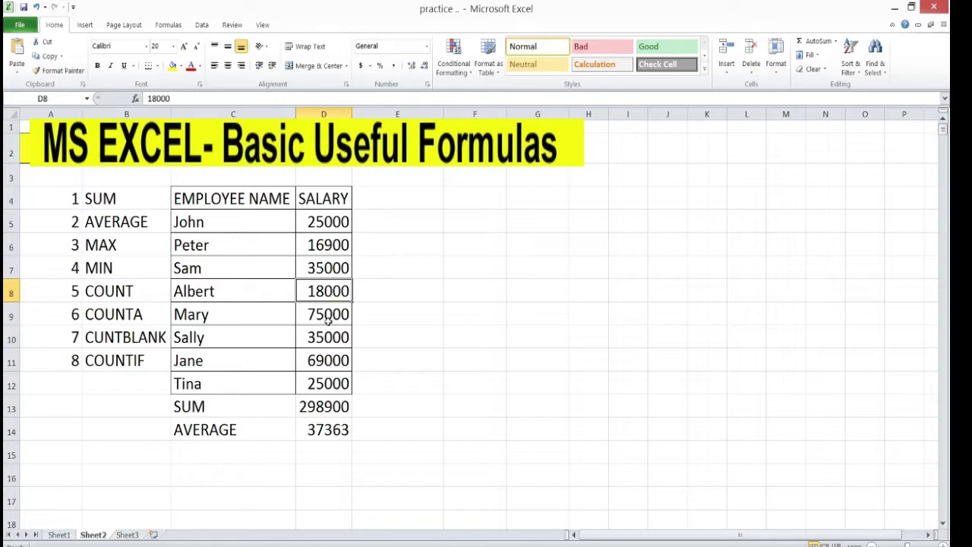
{"action": "left_click", "coordinate": [336, 441]}
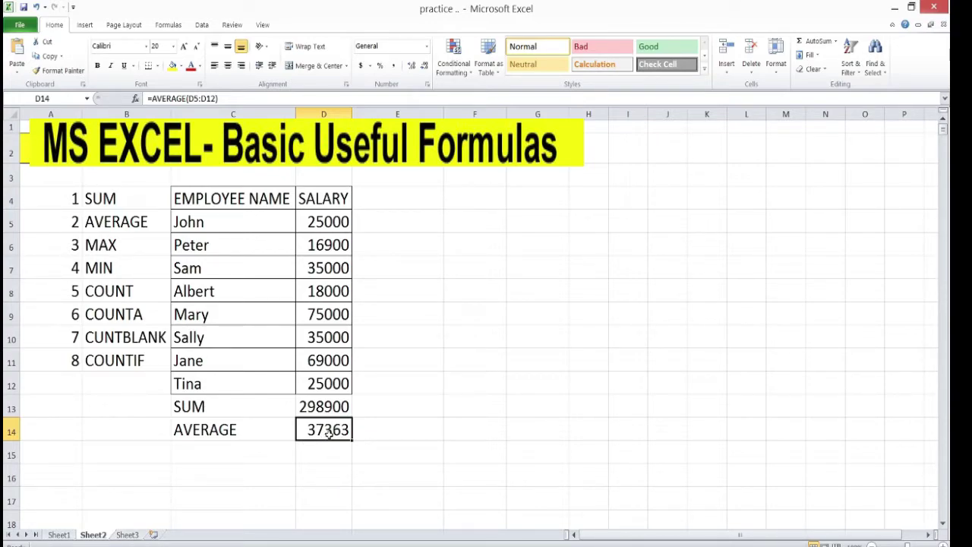
Label C15 as MAX and find the highest salary in D15 with =MAX(D5:D12).
{"action": "type", "text": "="}
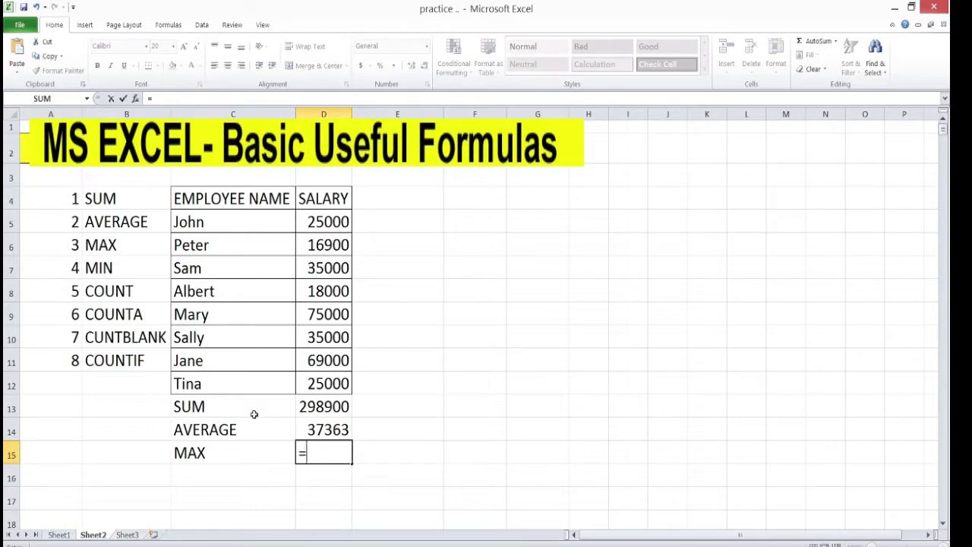
{"action": "type", "text": "MAX("}
{"action": "left_click_drag", "start_coordinate": [332, 222], "coordinate": [320, 387]}
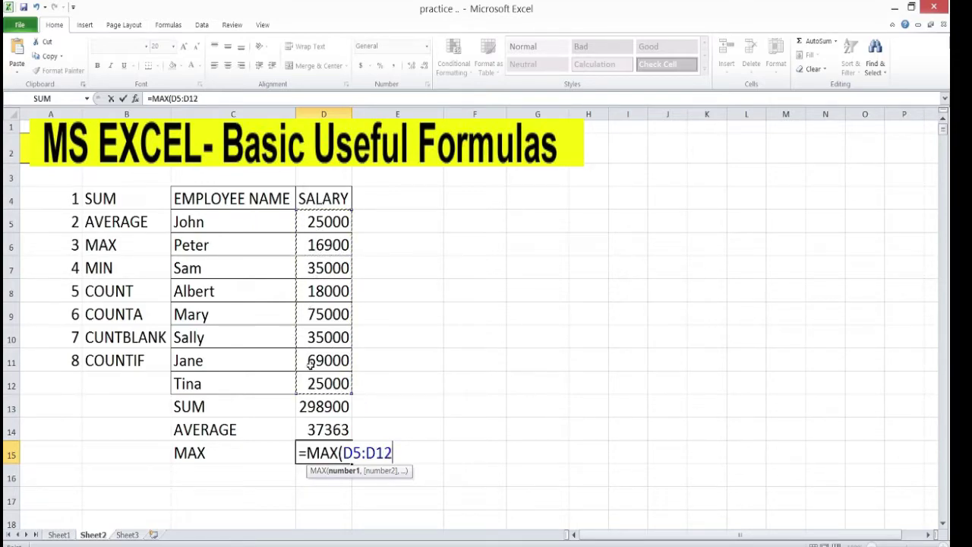
{"action": "type", "text": ")"}
{"action": "key", "text": "Return"}
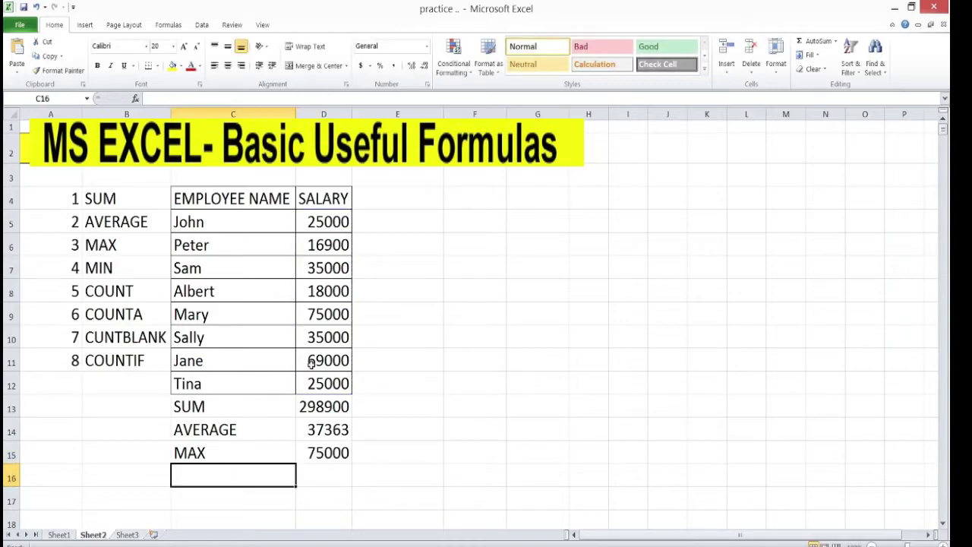
{"action": "left_click", "coordinate": [335, 454]}
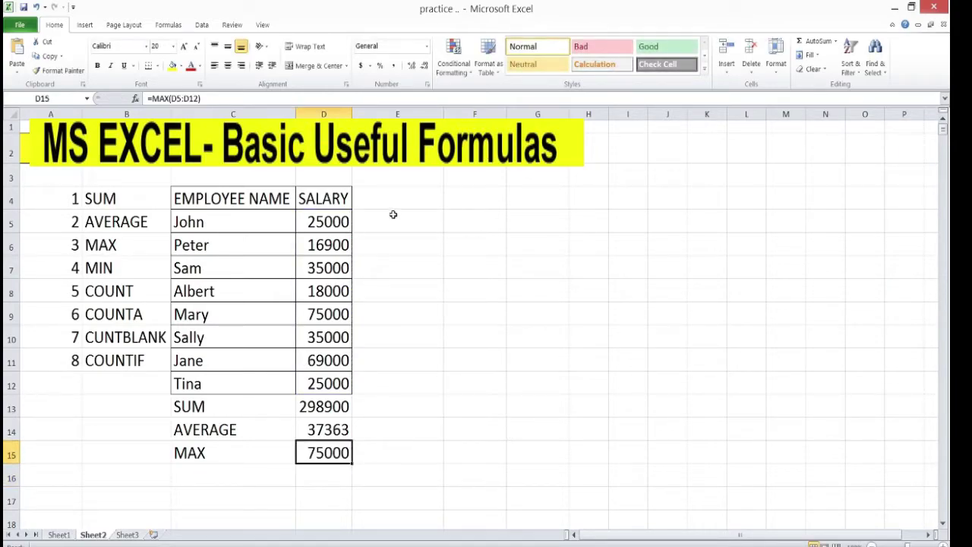
Label C16 as MIN and find the lowest salary in D16 with =MIN(D5:D12).
{"action": "left_click", "coordinate": [228, 474]}
{"action": "type", "text": "MIN"}
{"action": "key", "text": "Tab"}
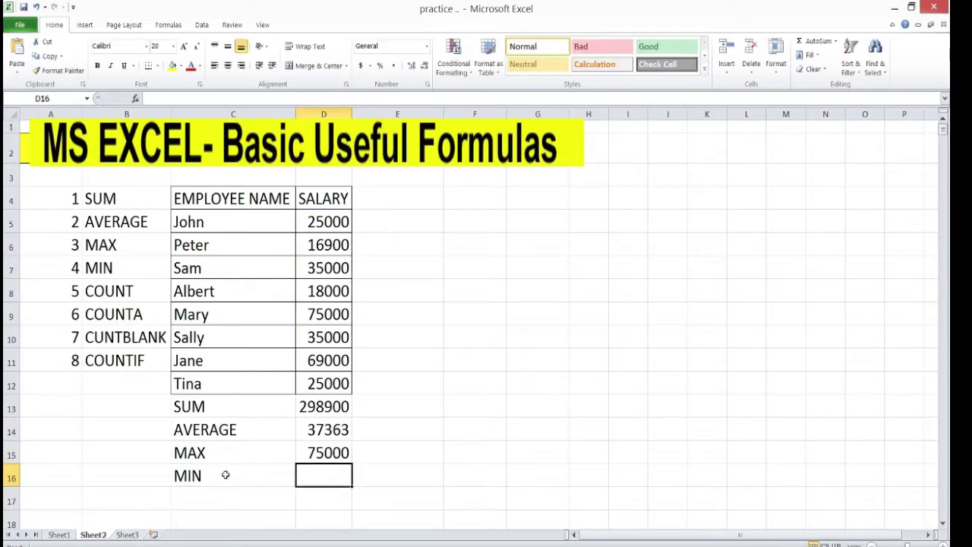
{"action": "type", "text": "=MIN("}
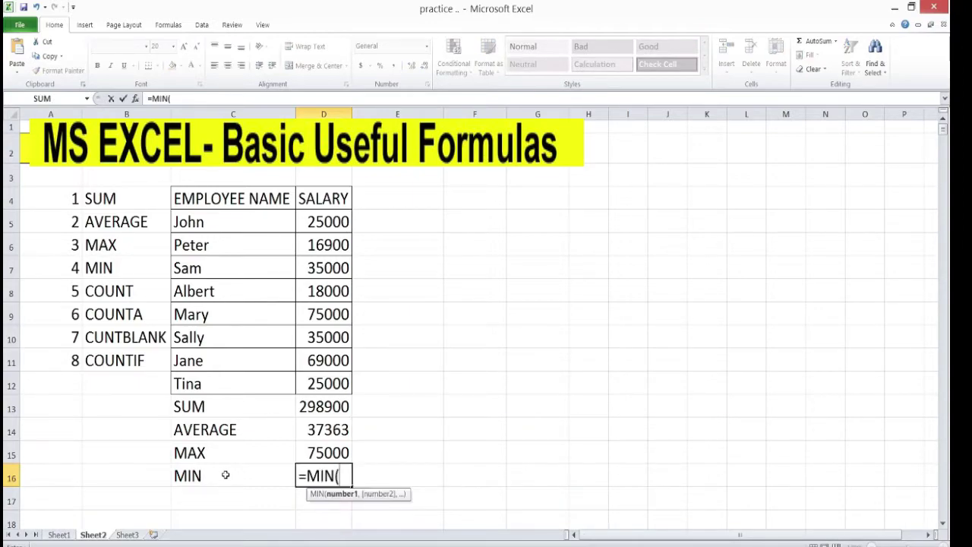
{"action": "left_click_drag", "start_coordinate": [310, 221], "coordinate": [312, 374]}
{"action": "type", "text": ")"}
{"action": "key", "text": "Return"}
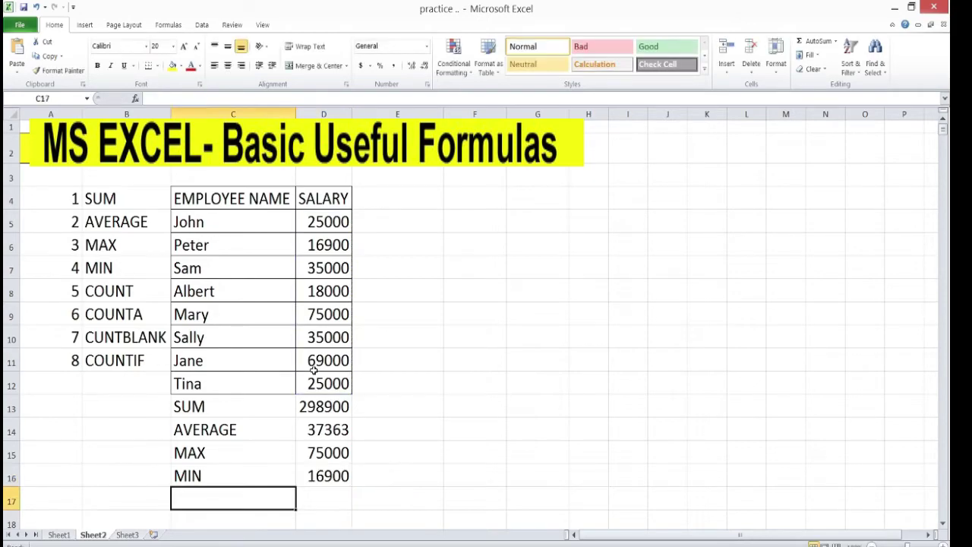
{"action": "left_click", "coordinate": [315, 478]}
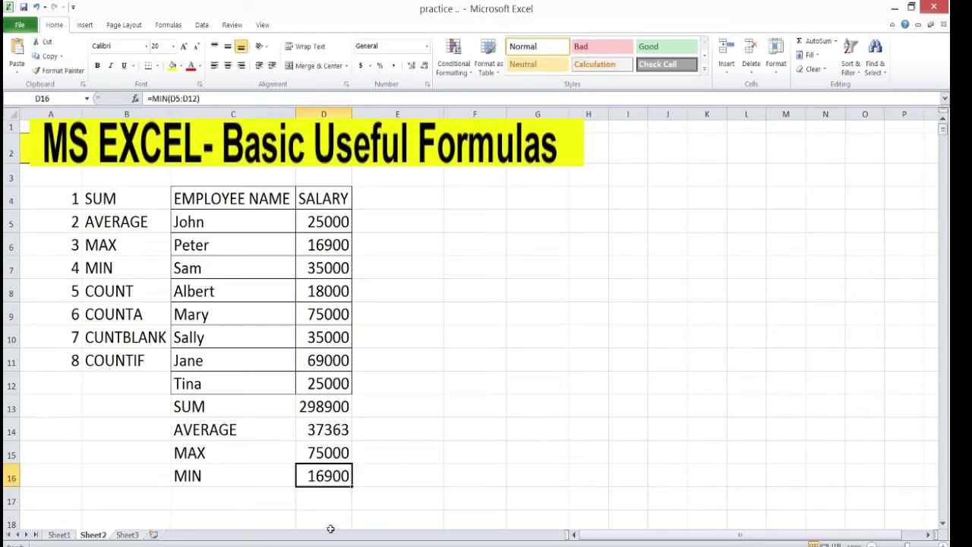
Compare the employee name cells C5:C12 with the salary cells D5:D12 for the COUNT row.
{"action": "left_click_drag", "start_coordinate": [397, 245], "coordinate": [382, 391]}
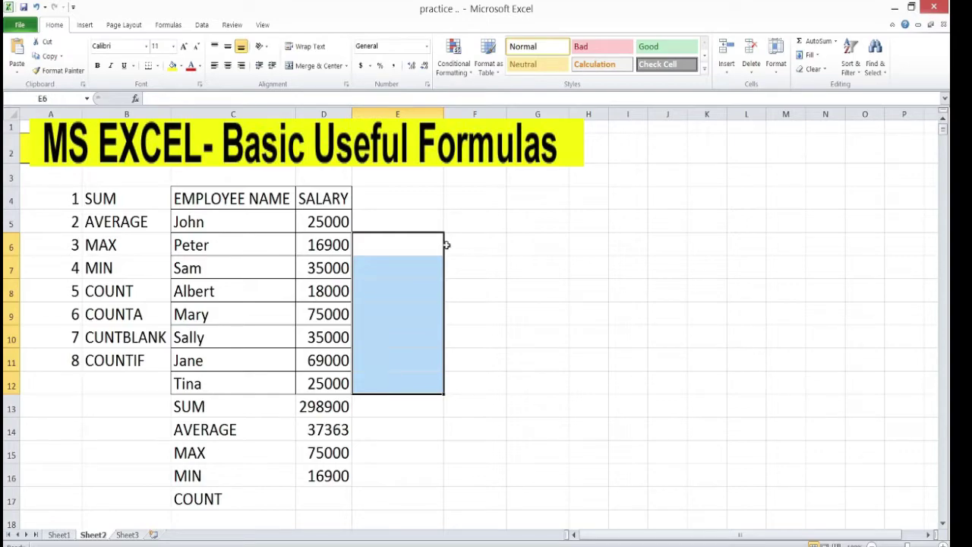
{"action": "left_click_drag", "start_coordinate": [265, 223], "coordinate": [238, 378]}
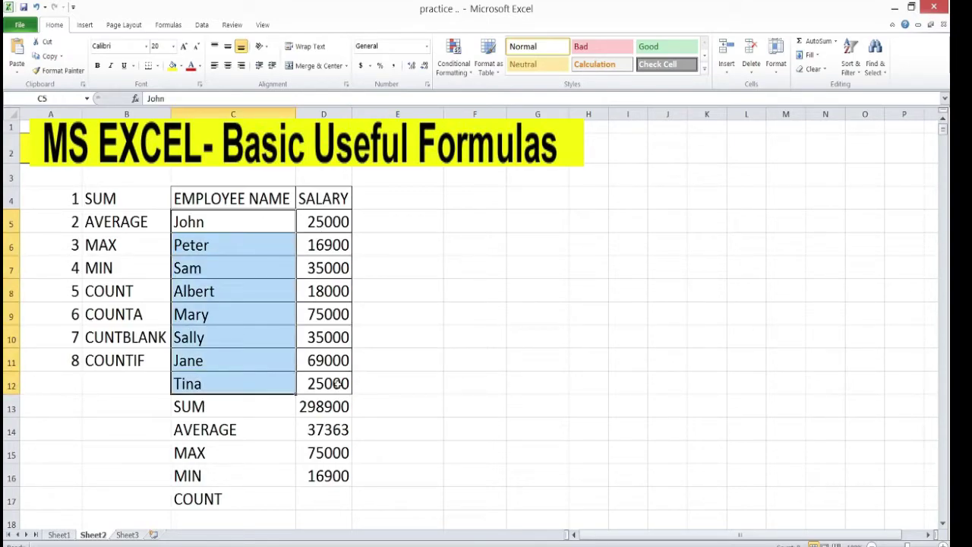
{"action": "left_click_drag", "start_coordinate": [334, 218], "coordinate": [309, 377]}
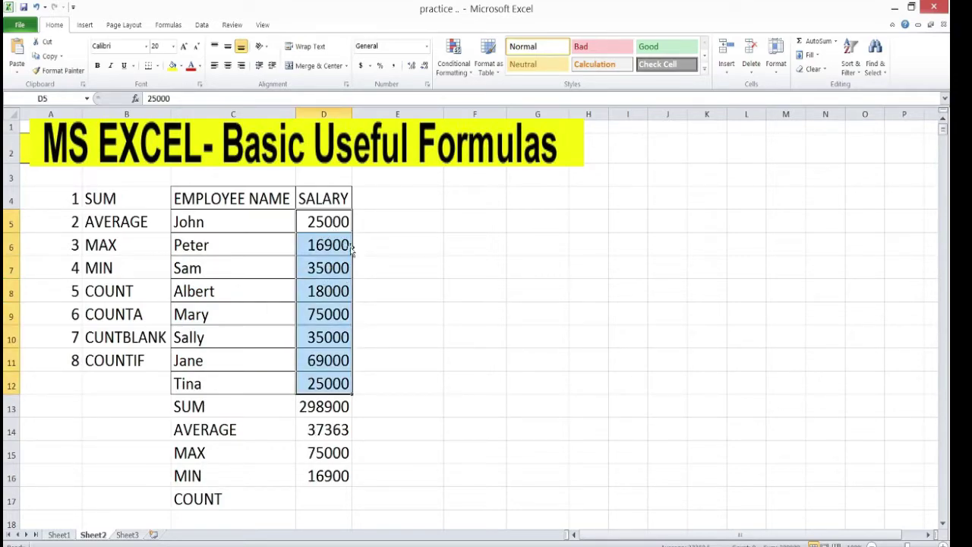
Count the numeric salary entries in D17 with =COUNT(D5:D12).
{"action": "left_click_drag", "start_coordinate": [334, 224], "coordinate": [308, 377]}
{"action": "left_click_drag", "start_coordinate": [345, 218], "coordinate": [307, 377]}
{"action": "left_click", "coordinate": [315, 498]}
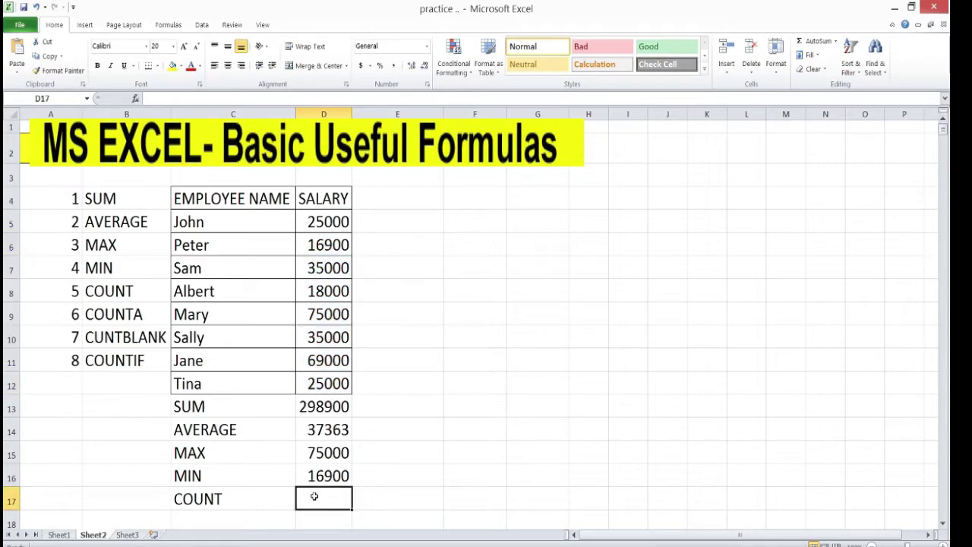
{"action": "type", "text": "=C"}
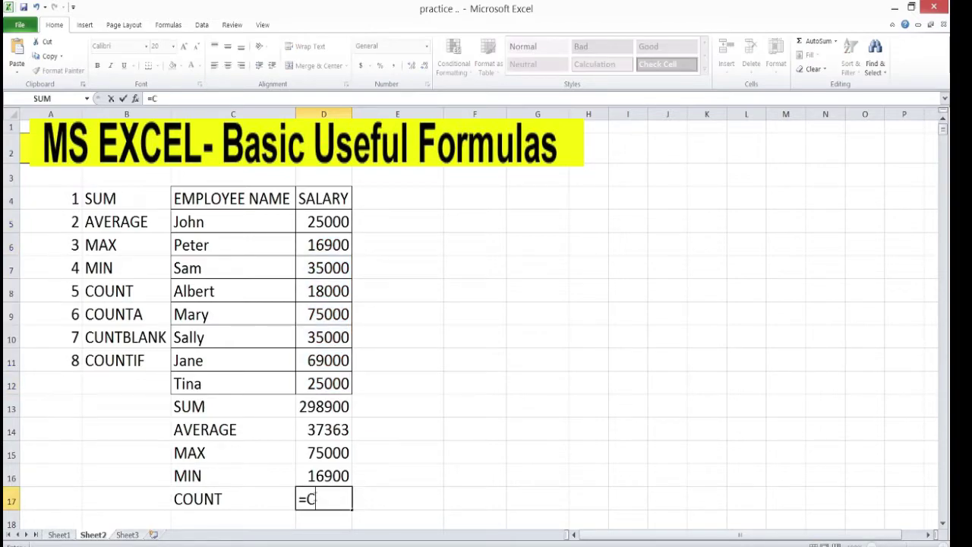
{"action": "type", "text": "OUNT("}
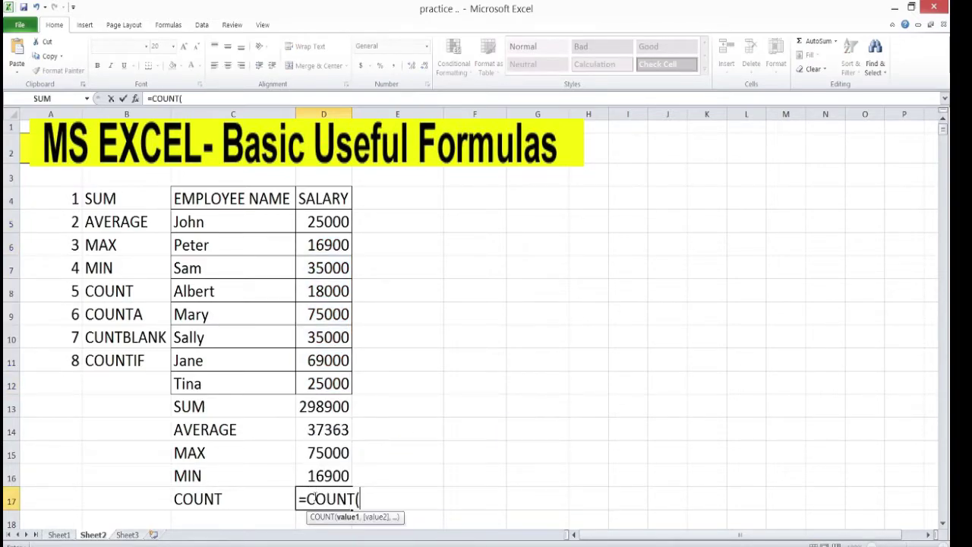
{"action": "left_click_drag", "start_coordinate": [326, 222], "coordinate": [318, 385]}
{"action": "type", "text": ")"}
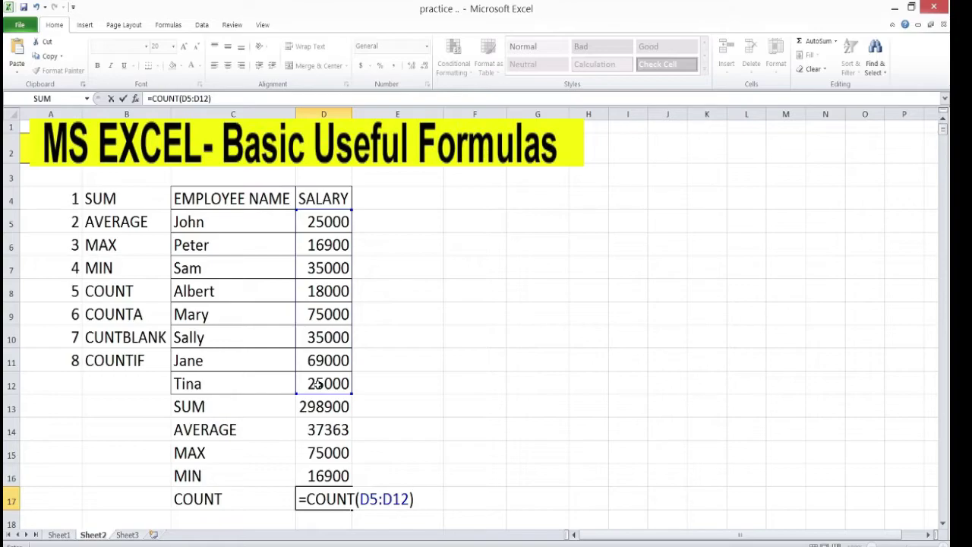
{"action": "key", "text": "Return"}
{"action": "left_click", "coordinate": [342, 485]}
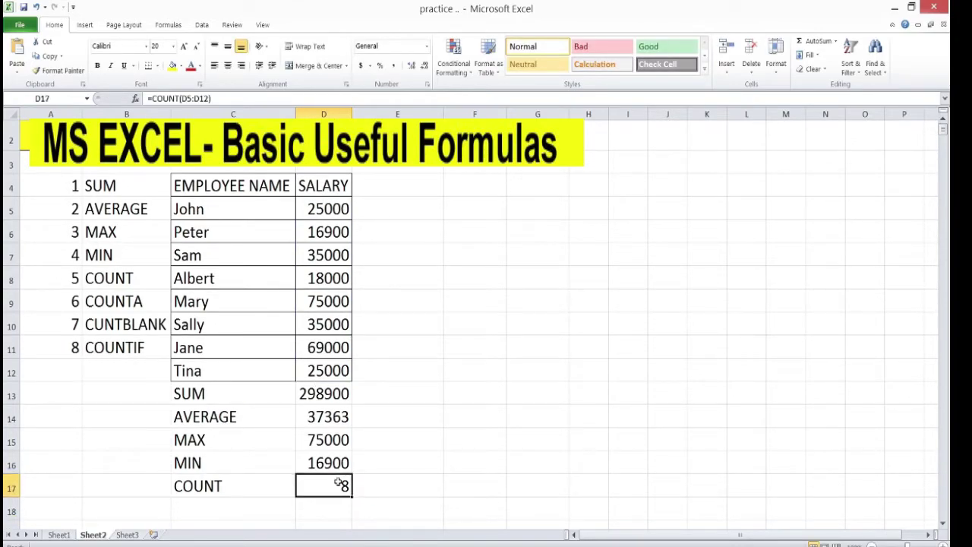
{"action": "left_click_drag", "start_coordinate": [326, 216], "coordinate": [328, 362]}
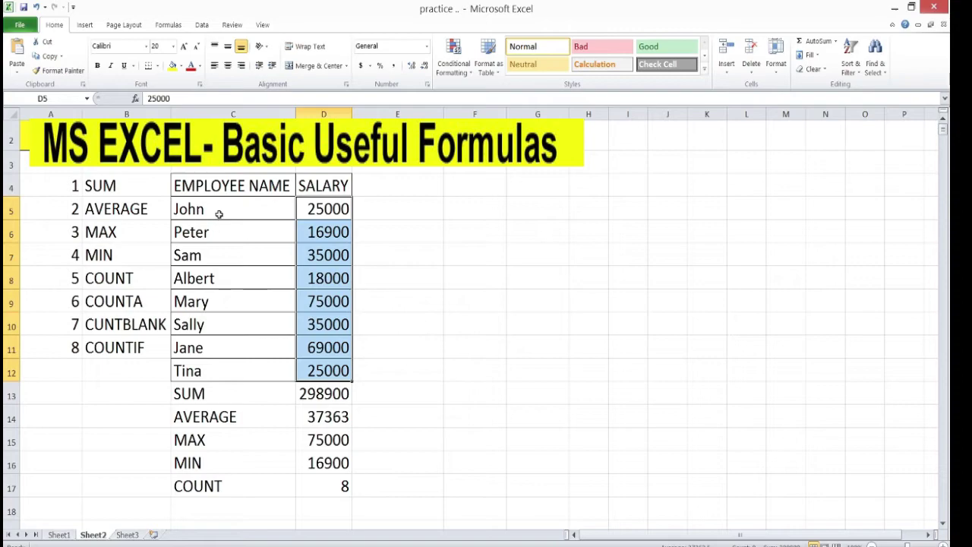
Label C18 as COUNTA and count all non-empty name and salary cells in D18 with =COUNTA(C5:D12).
{"action": "left_click", "coordinate": [241, 498]}
{"action": "type", "text": "="}
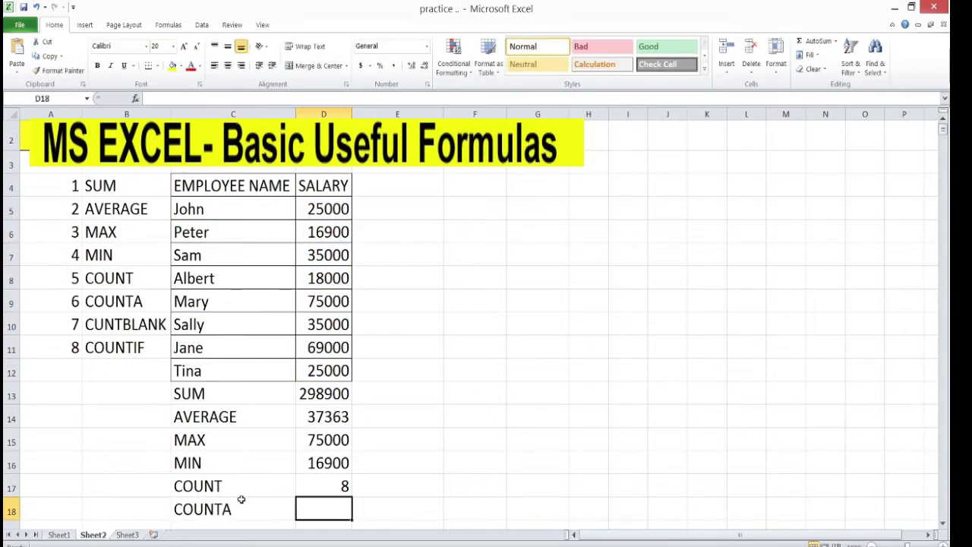
{"action": "type", "text": "="}
{"action": "type", "text": "COUN"}
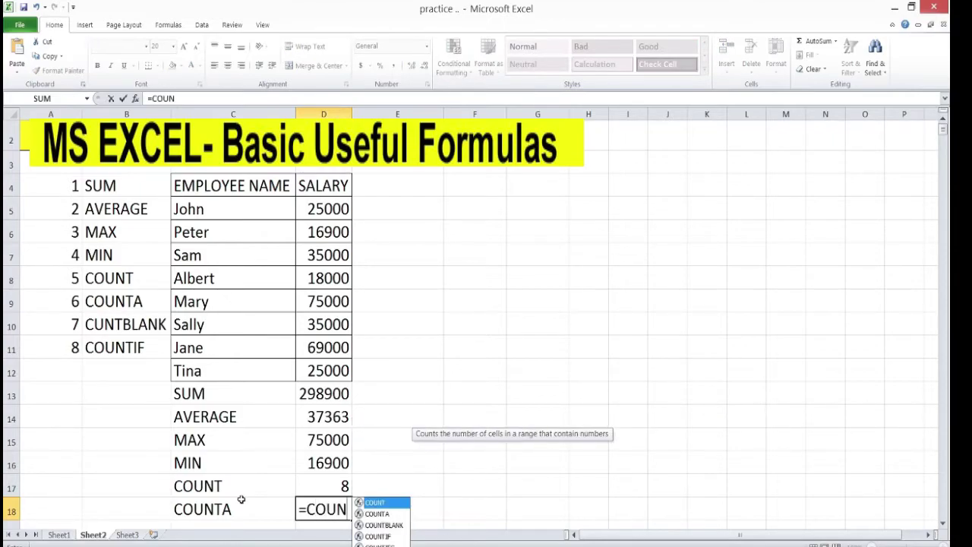
{"action": "type", "text": "TA("}
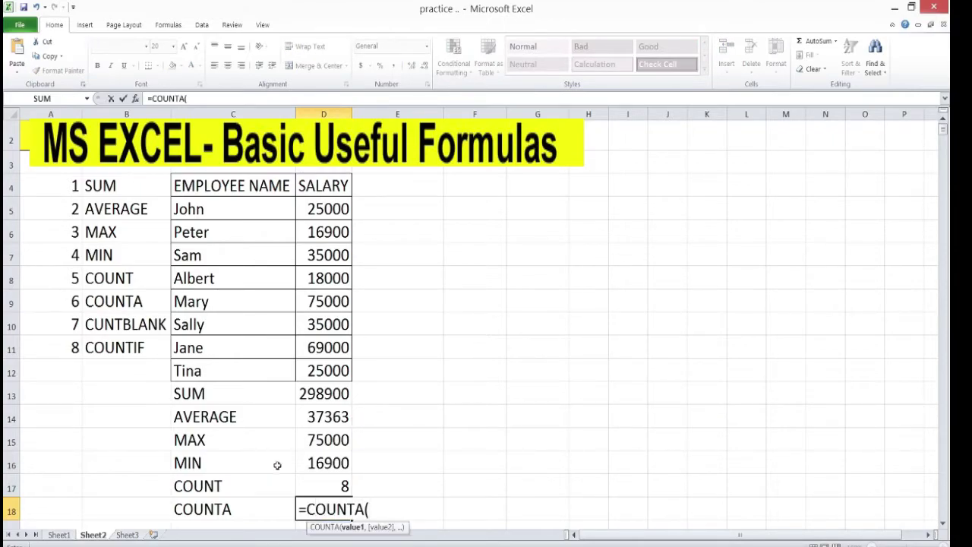
{"action": "left_click_drag", "start_coordinate": [341, 210], "coordinate": [334, 371]}
{"action": "left_click_drag", "start_coordinate": [271, 208], "coordinate": [306, 362]}
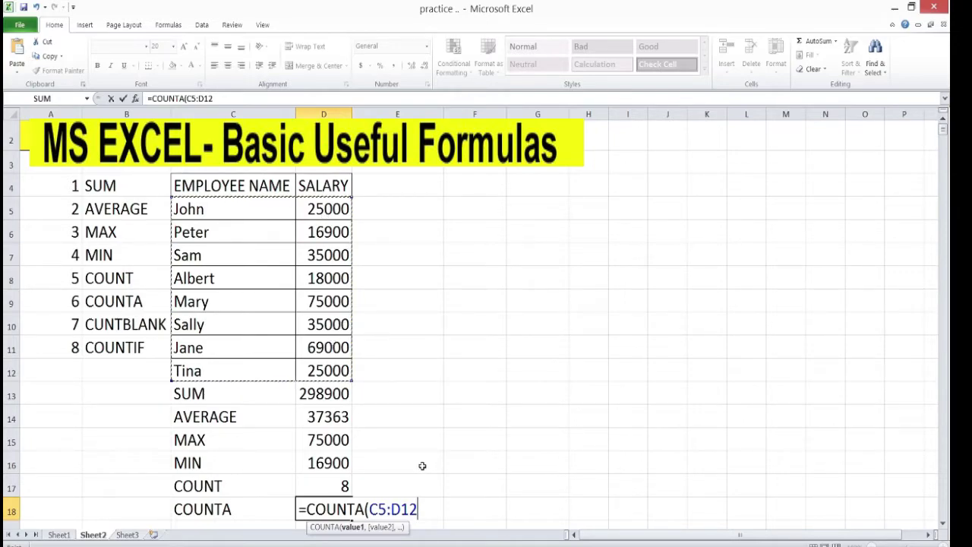
{"action": "type", "text": ")"}
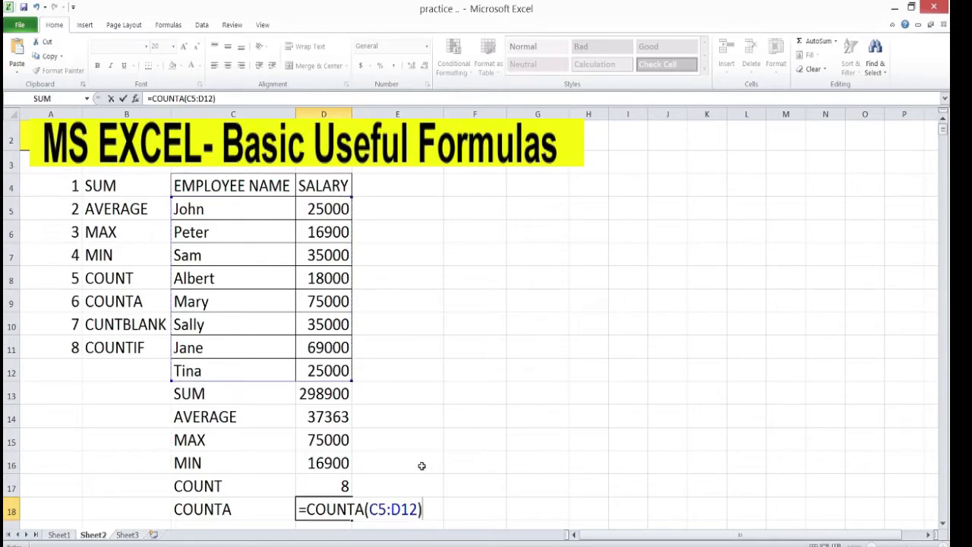
{"action": "key", "text": "Return"}
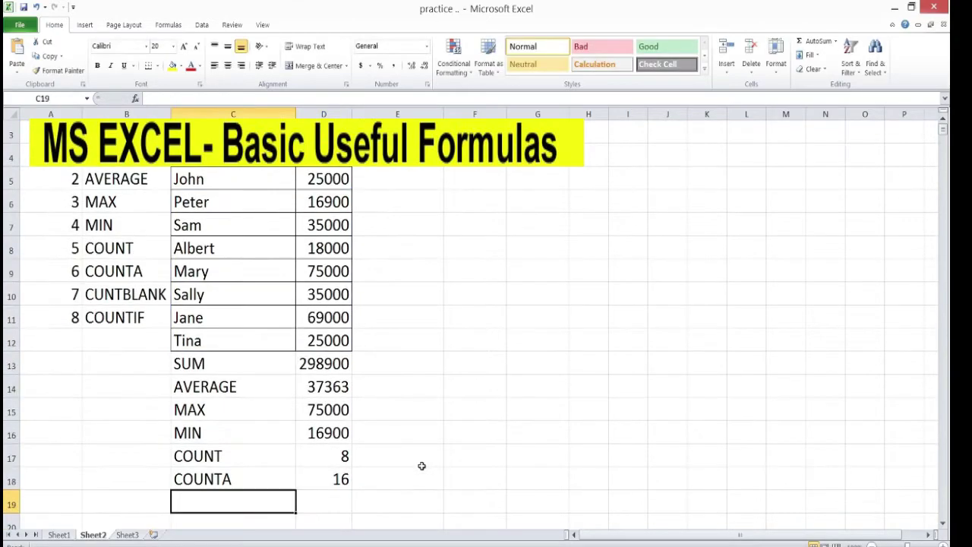
{"action": "left_click", "coordinate": [331, 477]}
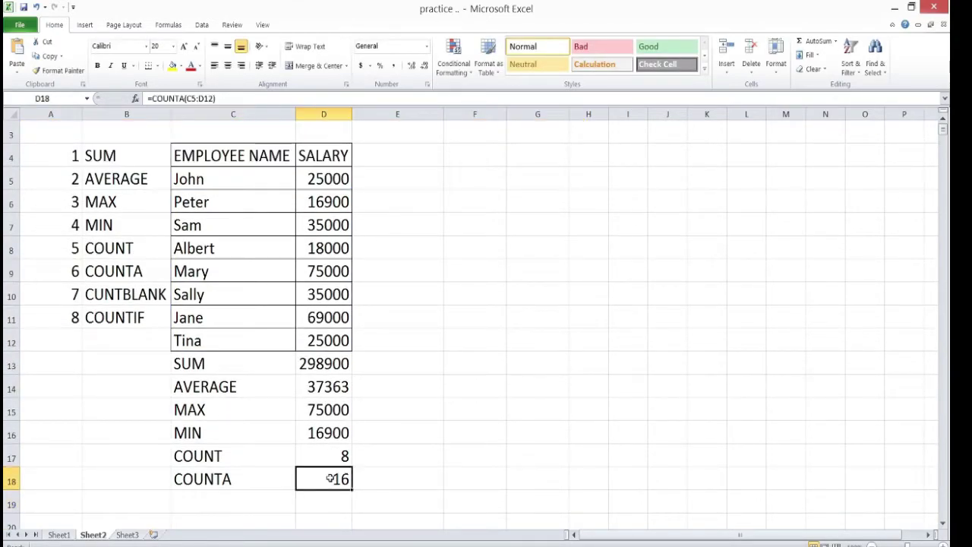
{"action": "left_click", "coordinate": [342, 456]}
Test COUNT on the employee name text by entering =COUNT(C5:C12) in E17.
{"action": "left_click", "coordinate": [375, 454]}
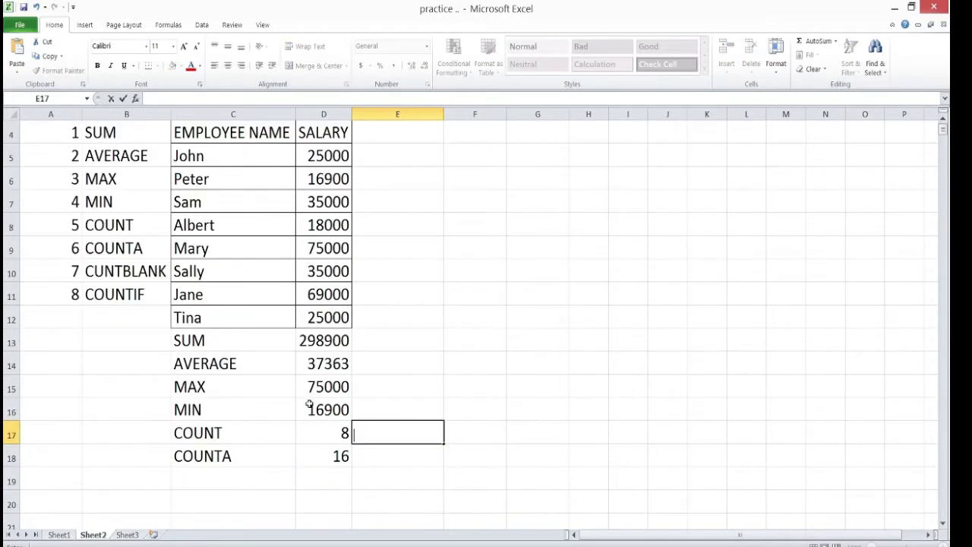
{"action": "double_click", "coordinate": [370, 433]}
{"action": "type", "text": "="}
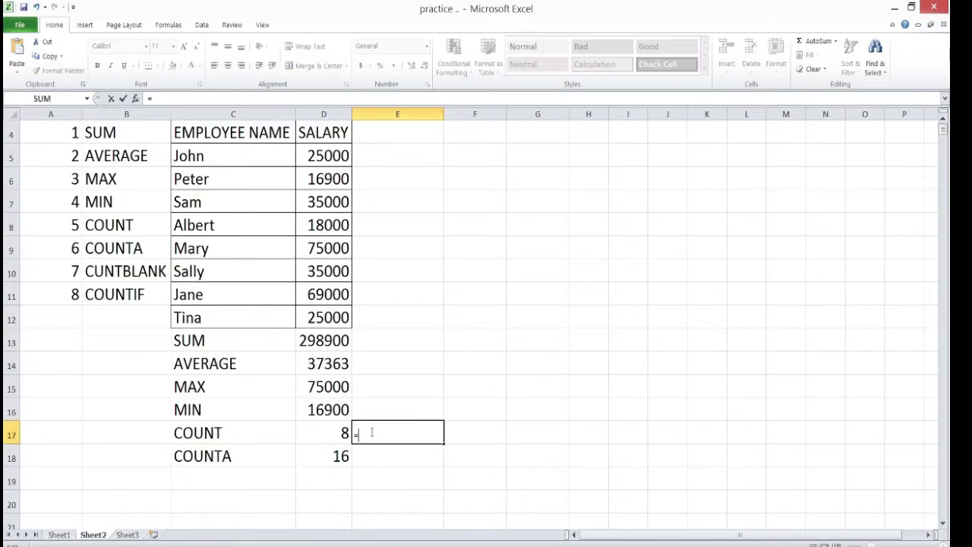
{"action": "type", "text": "COUNT("}
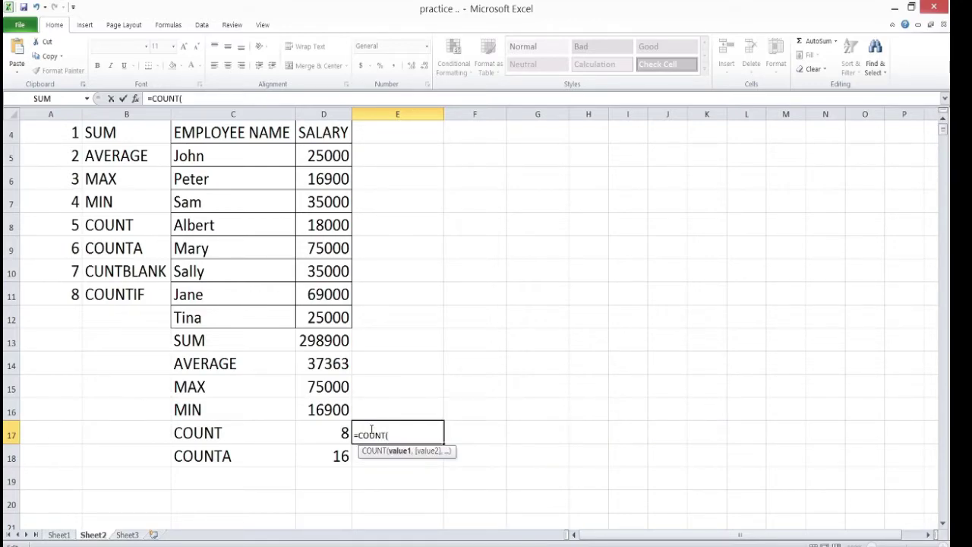
{"action": "left_click_drag", "start_coordinate": [202, 156], "coordinate": [210, 316]}
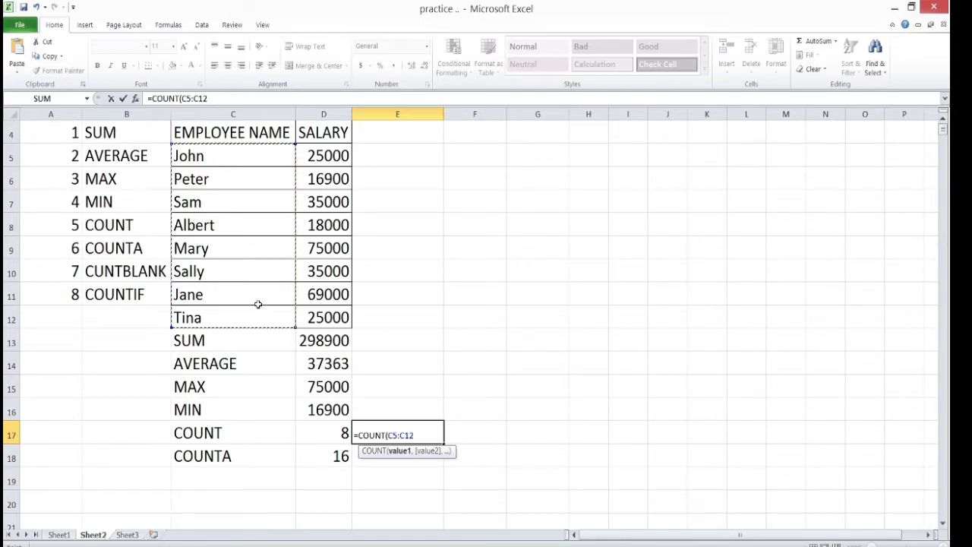
{"action": "type", "text": ")"}
{"action": "key", "text": "Return"}
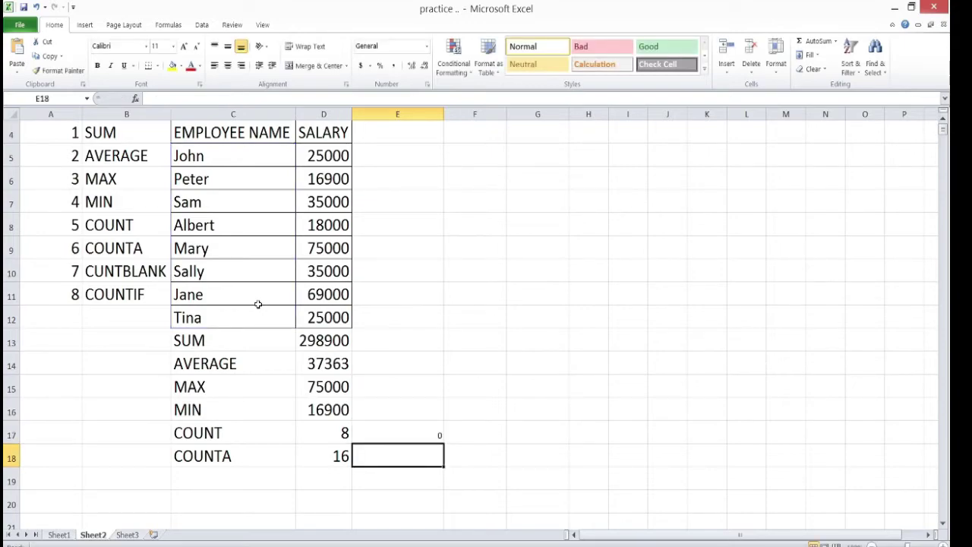
{"action": "left_click", "coordinate": [372, 434]}
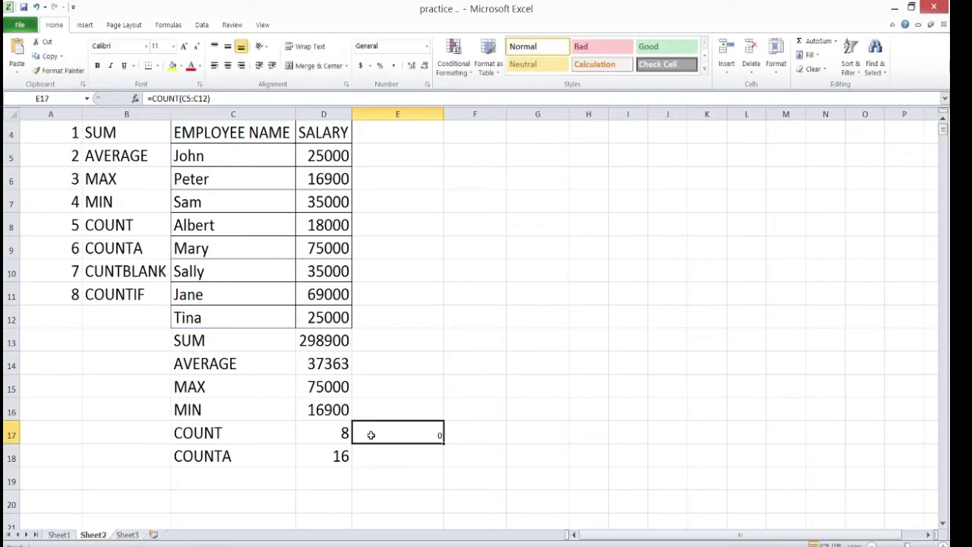
Compare the salary and employee name ranges for COUNT, and delete the test formula in E17.
{"action": "left_click", "coordinate": [243, 431]}
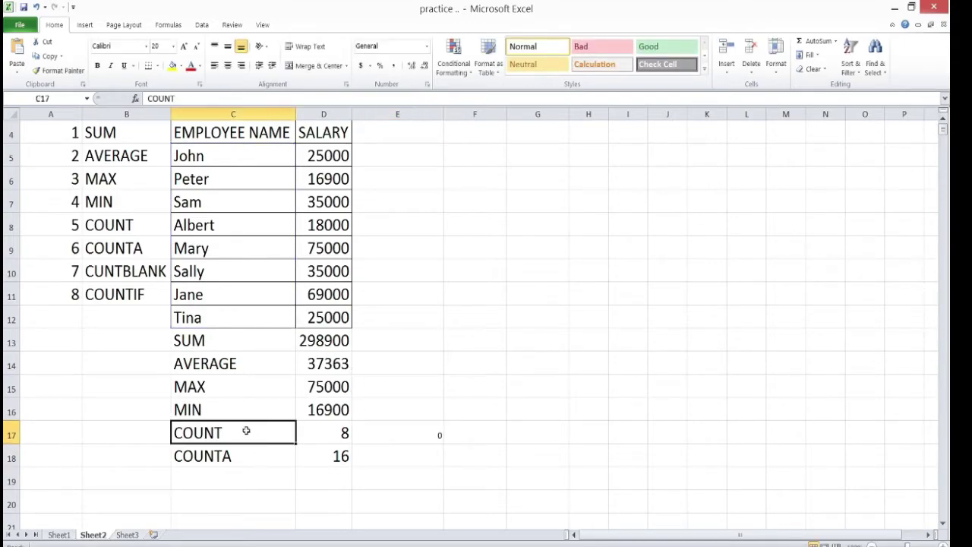
{"action": "left_click_drag", "start_coordinate": [312, 166], "coordinate": [325, 311]}
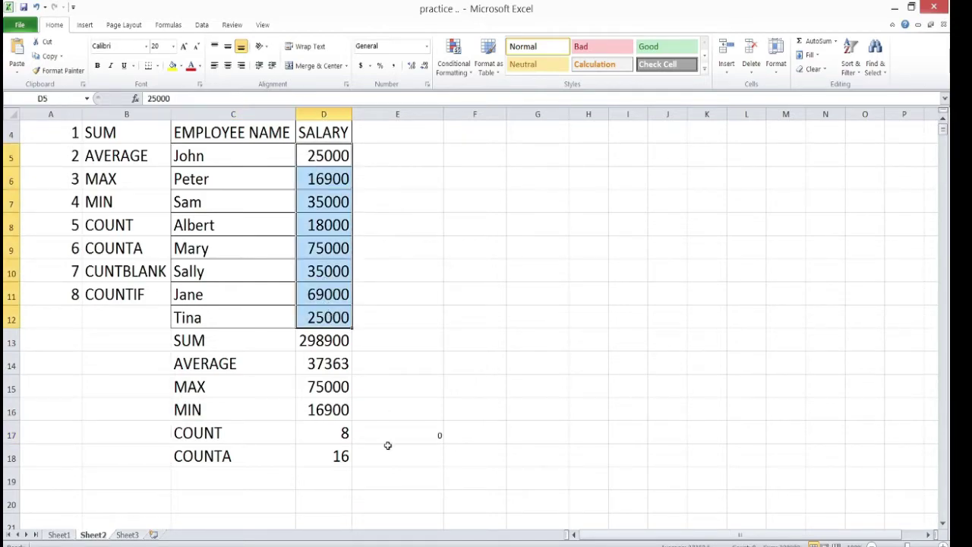
{"action": "left_click_drag", "start_coordinate": [219, 159], "coordinate": [233, 324]}
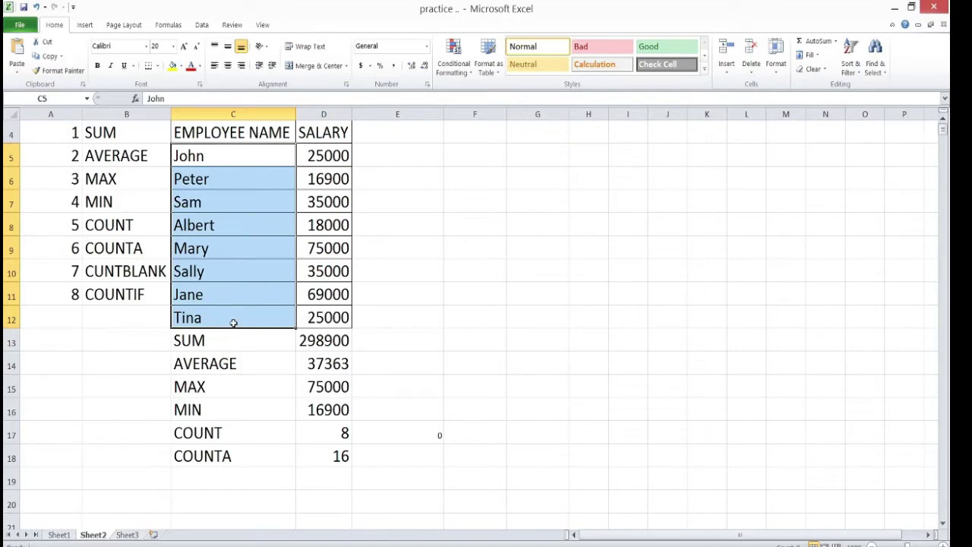
{"action": "left_click", "coordinate": [395, 435]}
{"action": "key", "text": "Delete"}
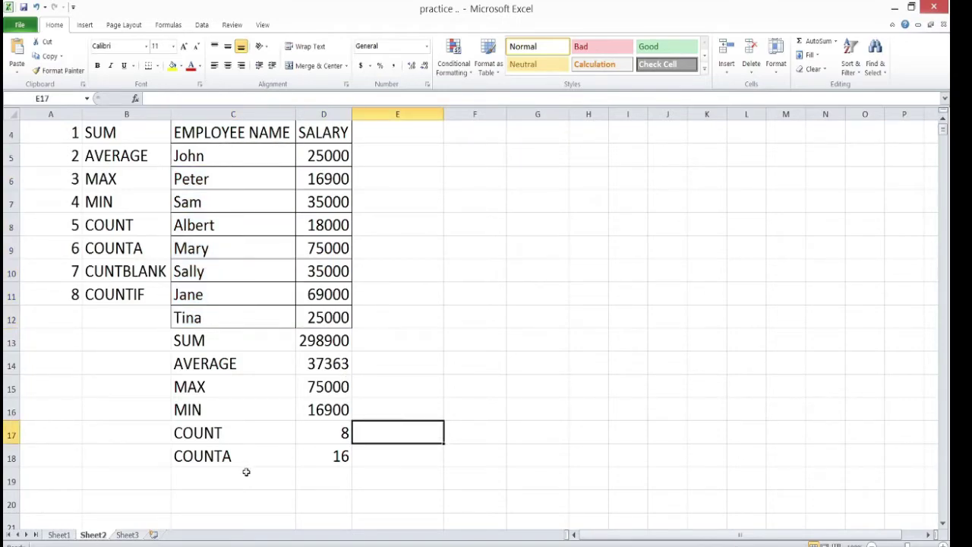
Clear the employee names in C6 and C9 to create blank cells in the name column.
{"action": "left_click", "coordinate": [312, 456]}
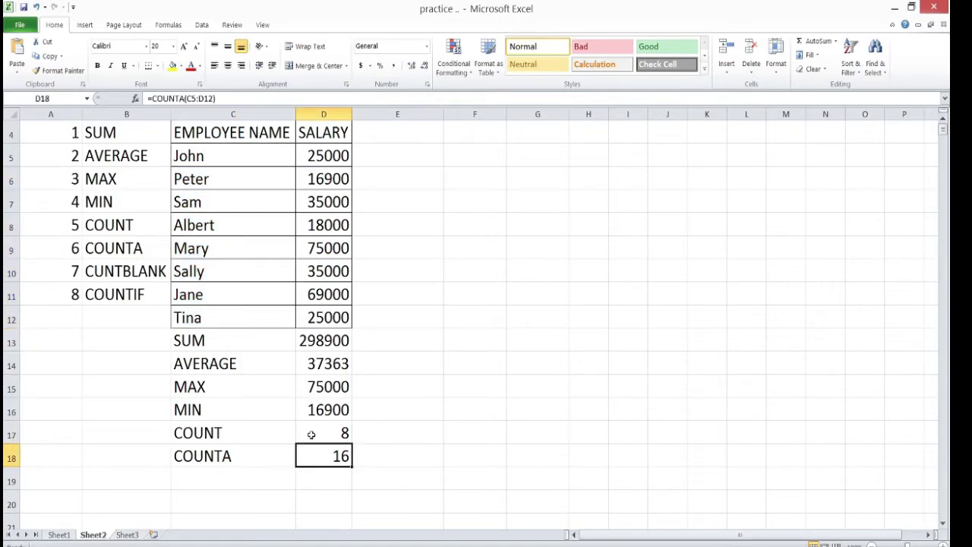
{"action": "left_click", "coordinate": [150, 271]}
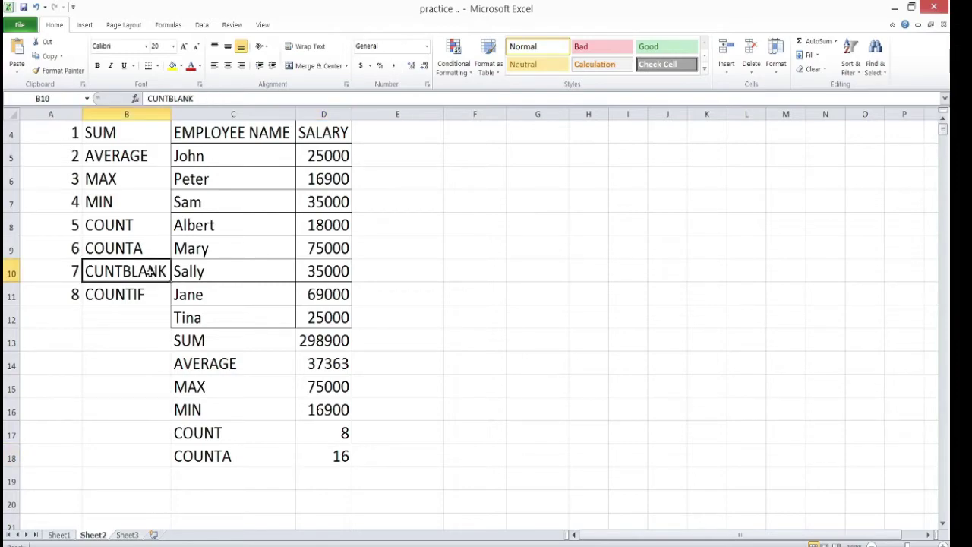
{"action": "left_click", "coordinate": [229, 474]}
{"action": "left_click", "coordinate": [205, 179]}
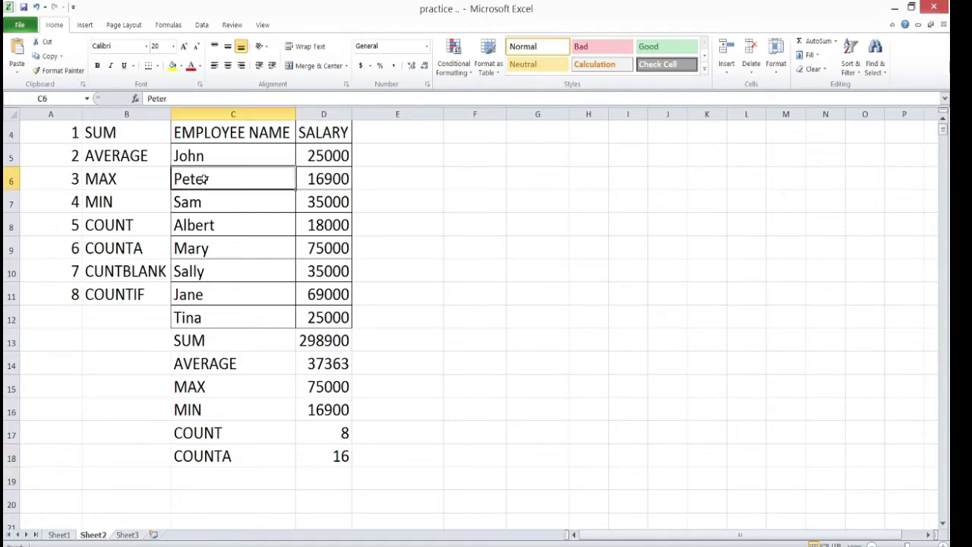
{"action": "key", "text": "Delete"}
{"action": "left_click", "coordinate": [195, 256]}
{"action": "key", "text": "Delete"}
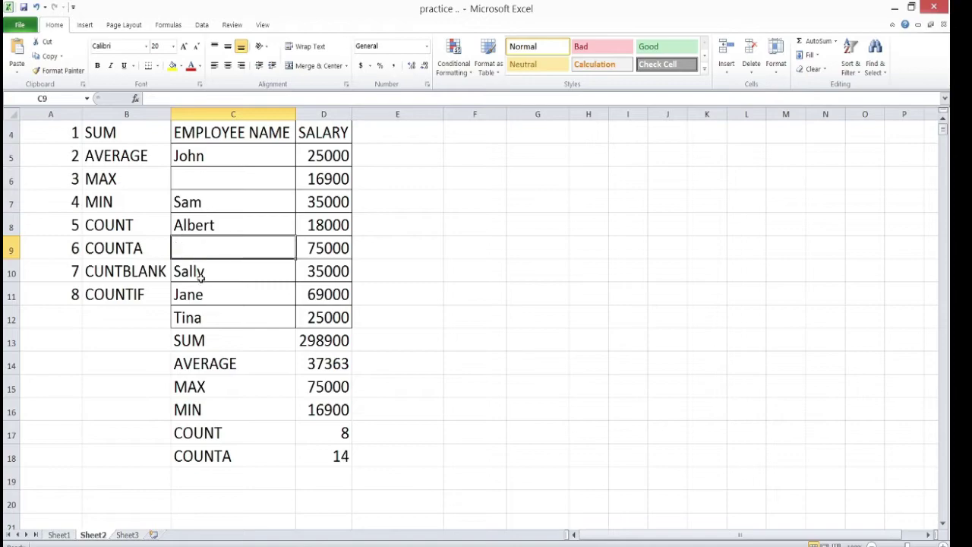
Label C19 as COUNTBLANK and count the empty employee name cells in D19 with =COUNTBLANK(C5:C12).
{"action": "left_click", "coordinate": [210, 471]}
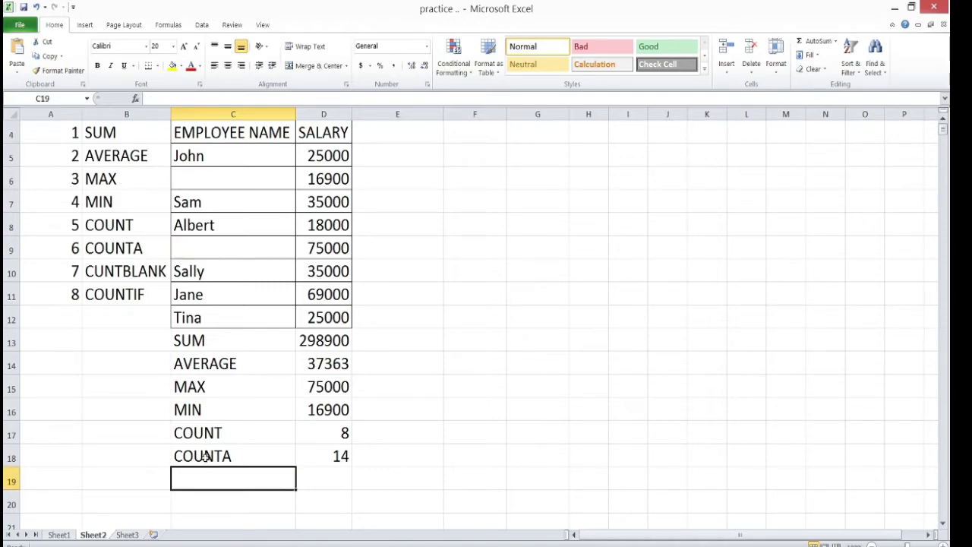
{"action": "type", "text": "COUNTBLANK"}
{"action": "key", "text": "Tab"}
{"action": "type", "text": "=COUN"}
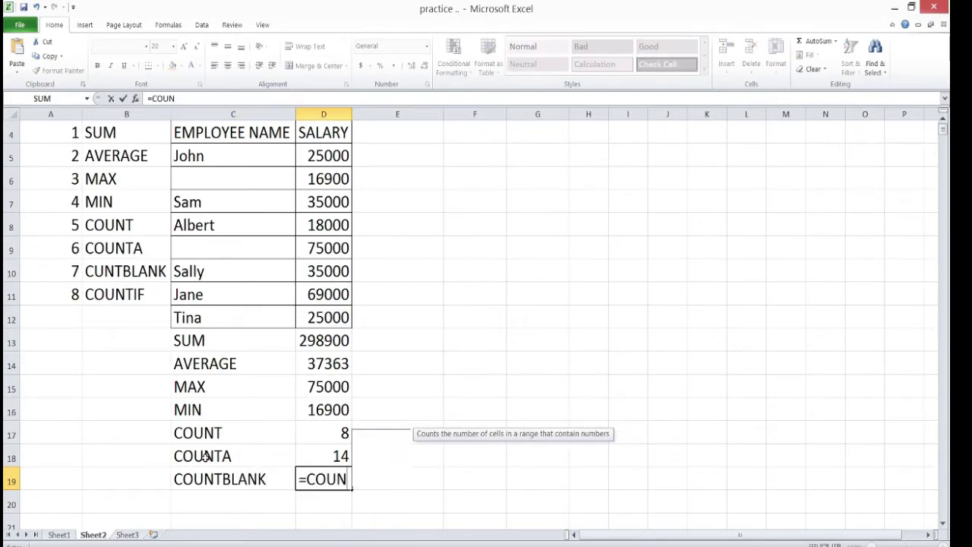
{"action": "type", "text": "TBLANK("}
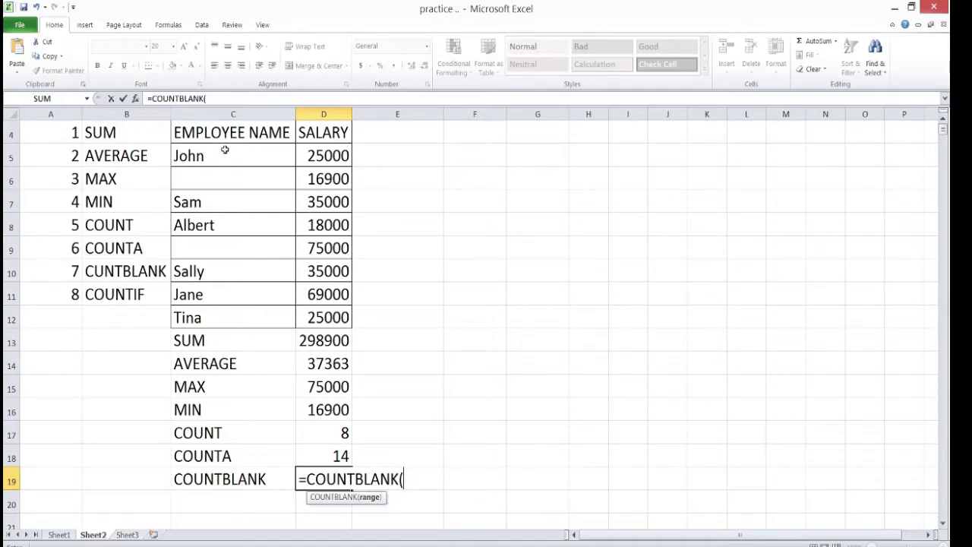
{"action": "left_click_drag", "start_coordinate": [223, 149], "coordinate": [219, 309]}
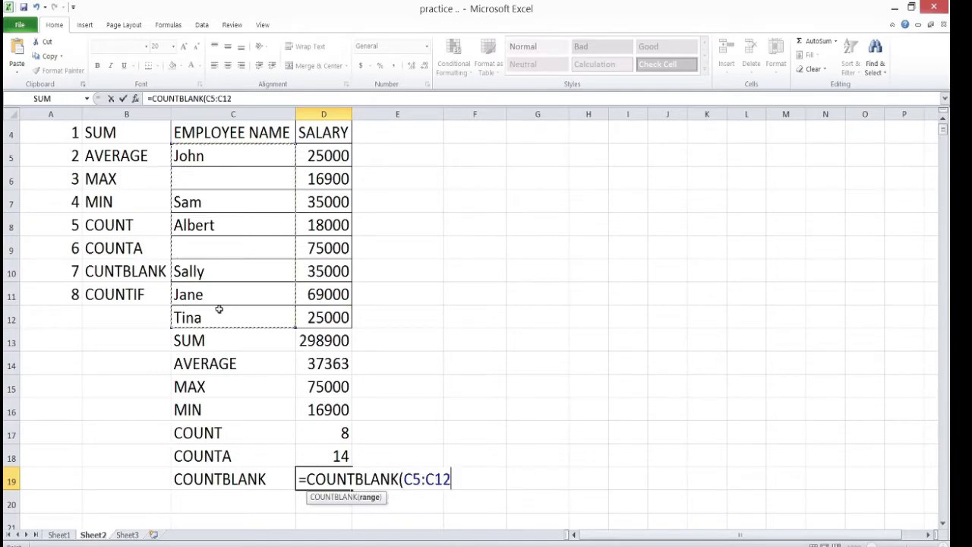
{"action": "type", "text": ")"}
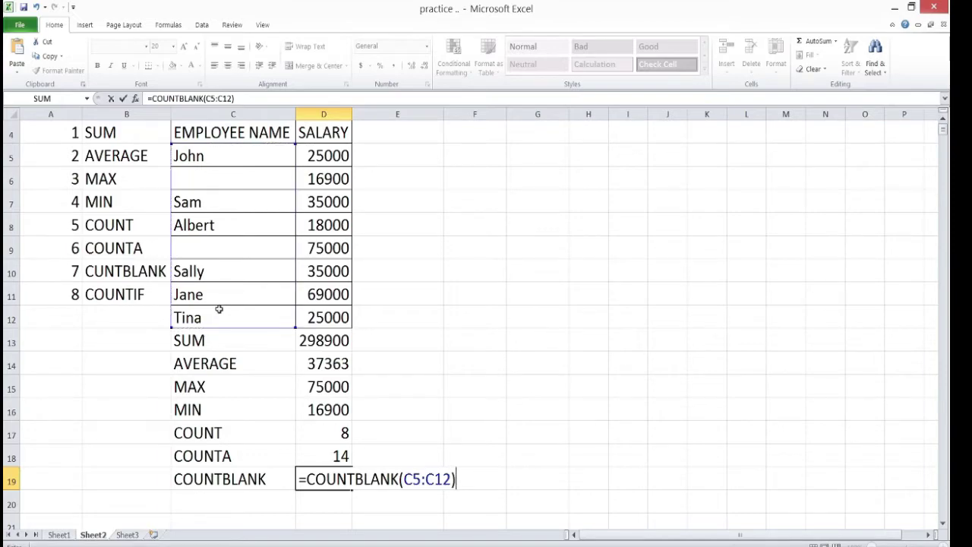
{"action": "key", "text": "Return"}
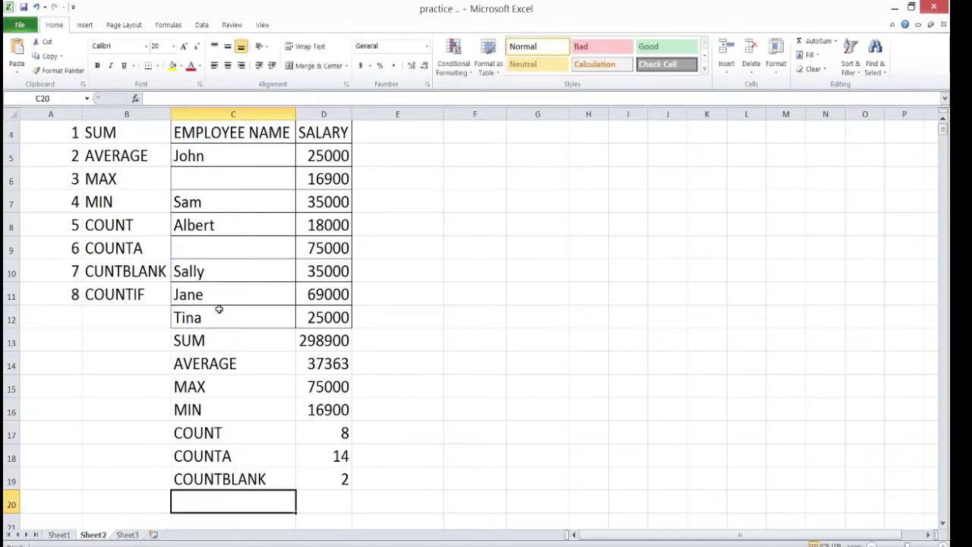
{"action": "left_click", "coordinate": [320, 483]}
{"action": "left_click_drag", "start_coordinate": [223, 163], "coordinate": [223, 312]}
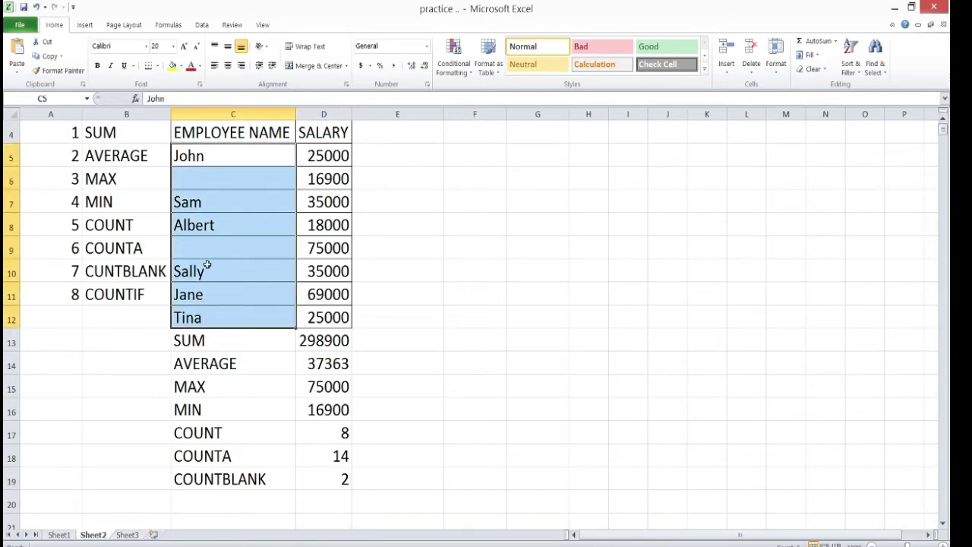
{"action": "left_click", "coordinate": [340, 481]}
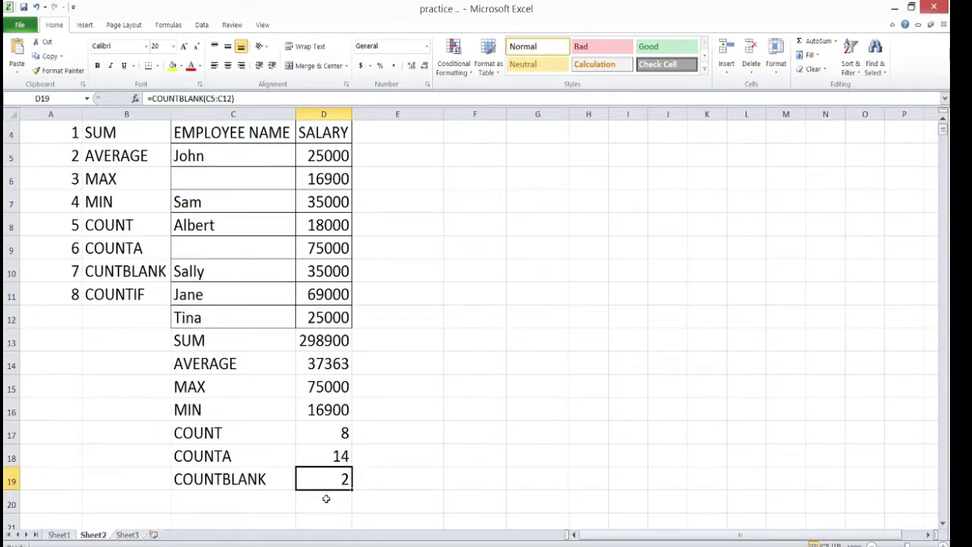
Label cell C20 as COUNTIF below the COUNTBLANK row.
{"action": "left_click", "coordinate": [153, 295]}
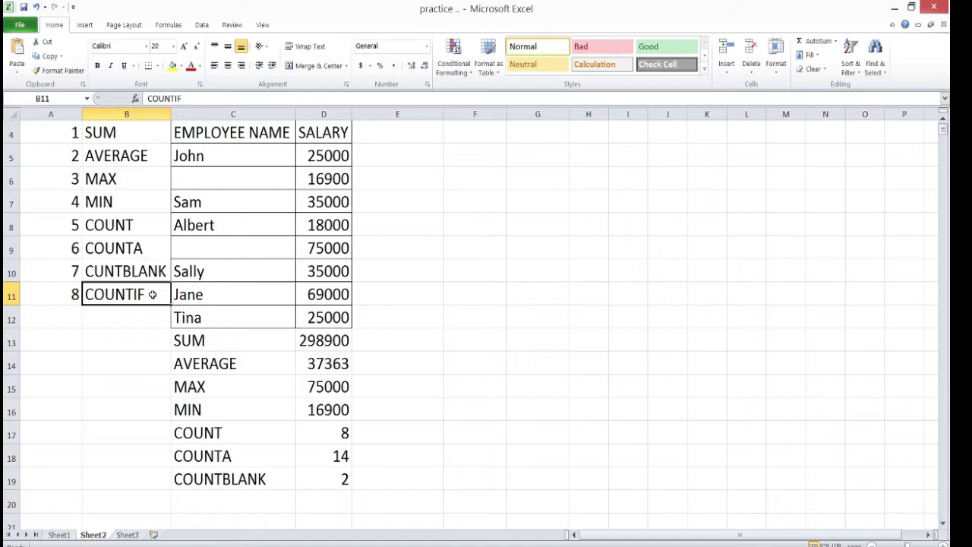
{"action": "left_click", "coordinate": [258, 504]}
{"action": "type", "text": "COUNTIF"}
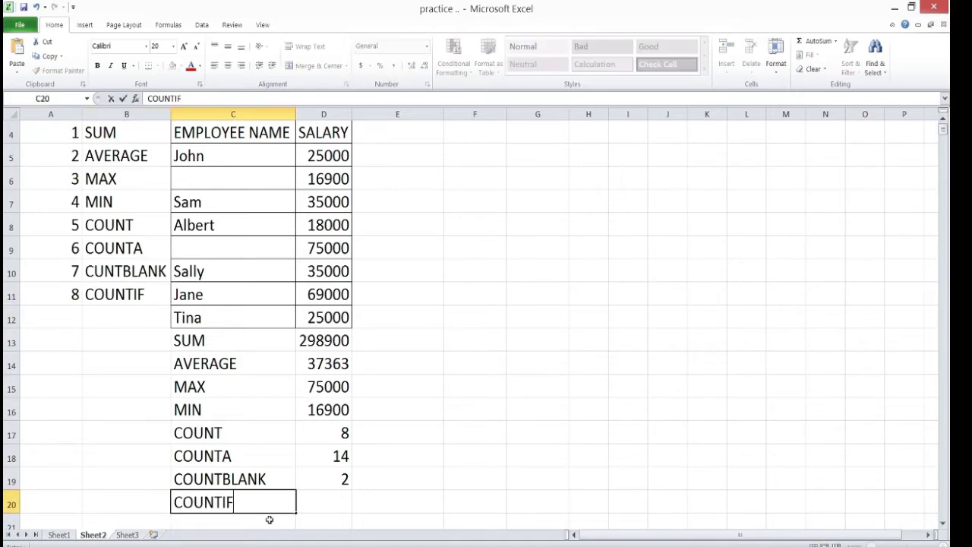
{"action": "key", "text": "Tab"}
Count the salaries equal to 25000 in D20 with =COUNTIF(D5:D12,"25000").
{"action": "type", "text": "="}
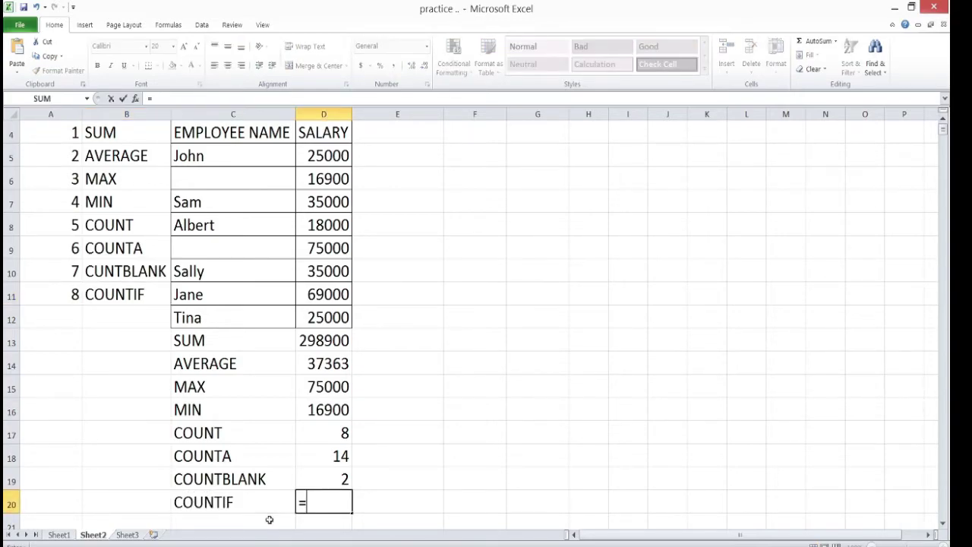
{"action": "type", "text": "COUNT"}
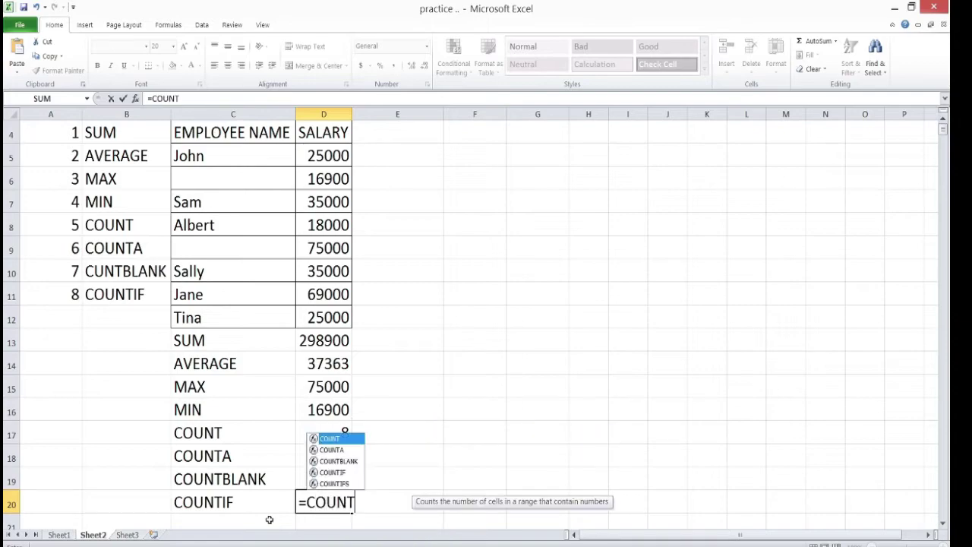
{"action": "type", "text": "IF"}
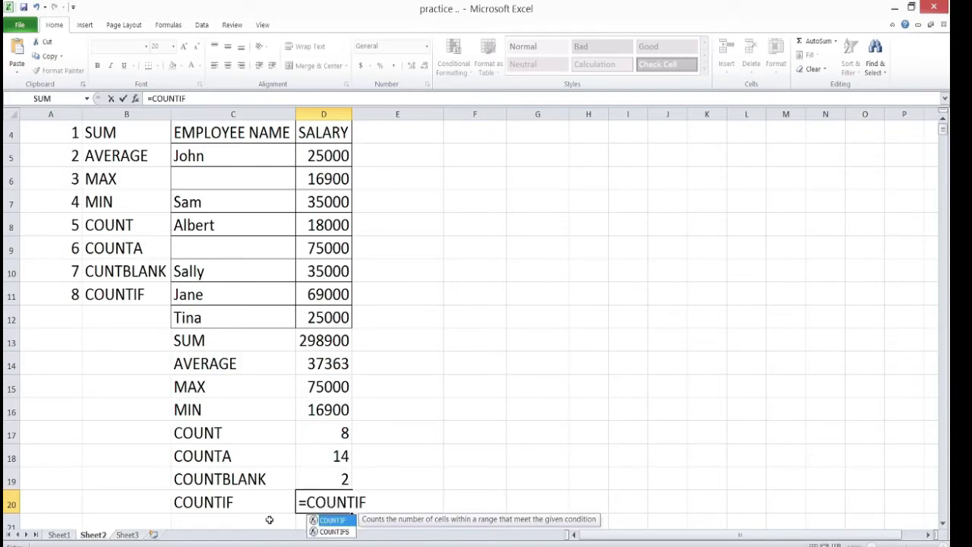
{"action": "type", "text": "("}
{"action": "left_click_drag", "start_coordinate": [327, 155], "coordinate": [331, 318]}
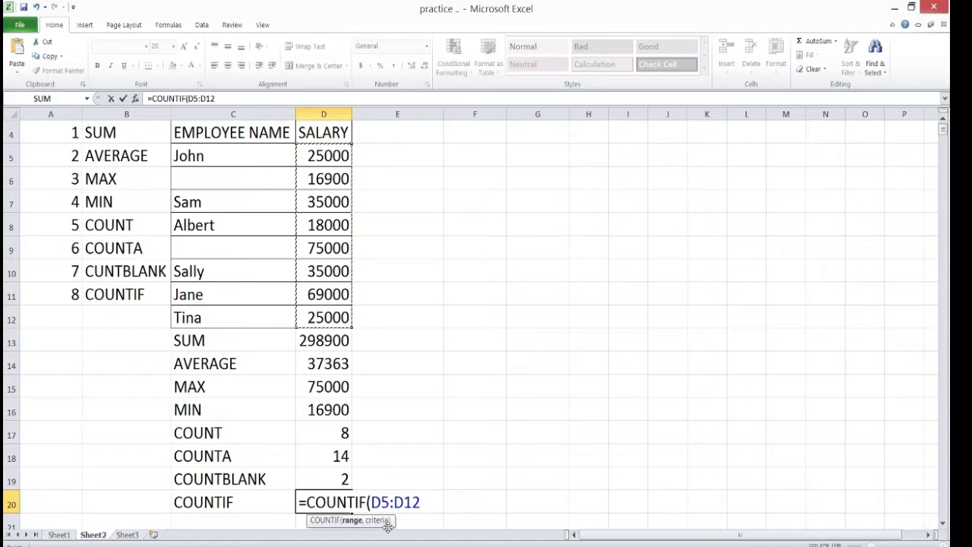
{"action": "type", "text": ","}
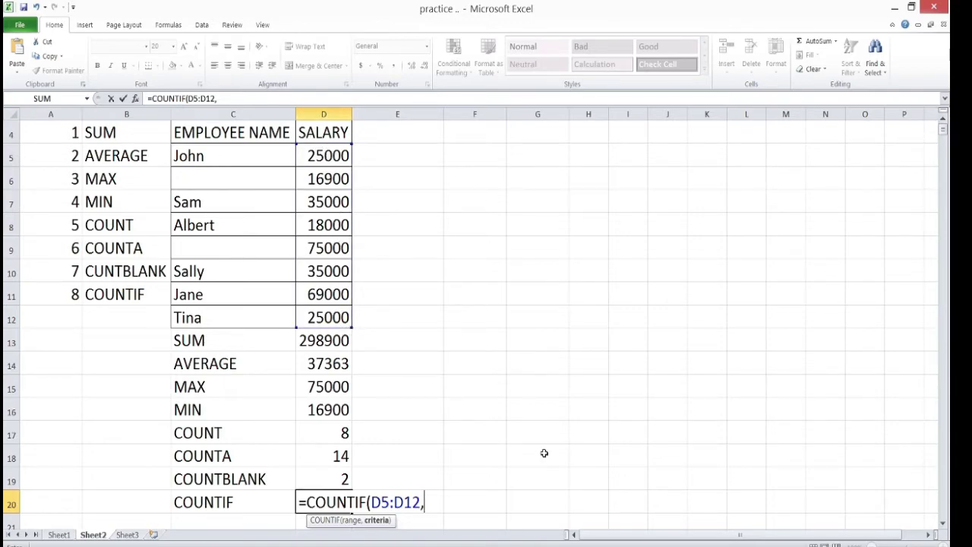
{"action": "key", "text": "Down"}
{"action": "key", "text": "BackSpace"}
{"action": "key", "text": "BackSpace"}
{"action": "key", "text": "BackSpace"}
{"action": "type", "text": "\"25000"}
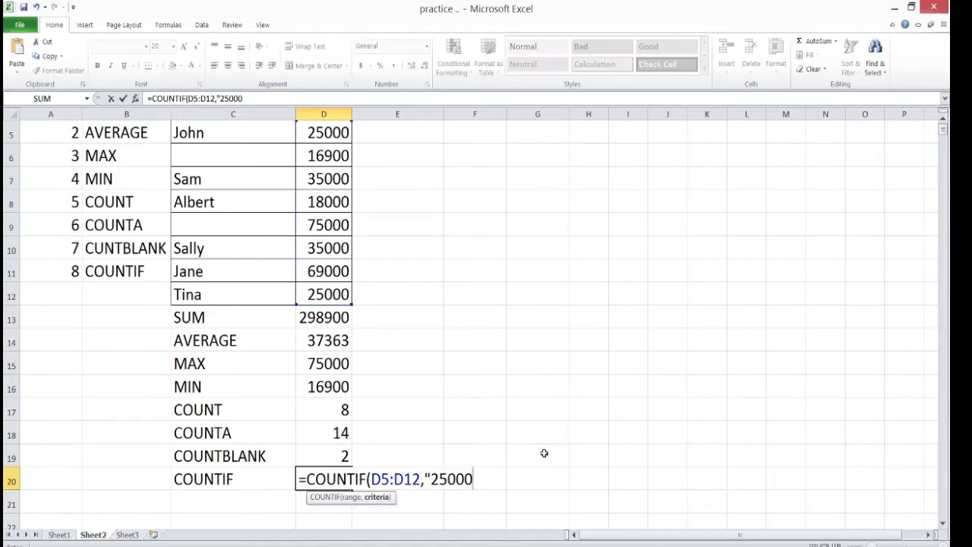
{"action": "type", "text": "\")"}
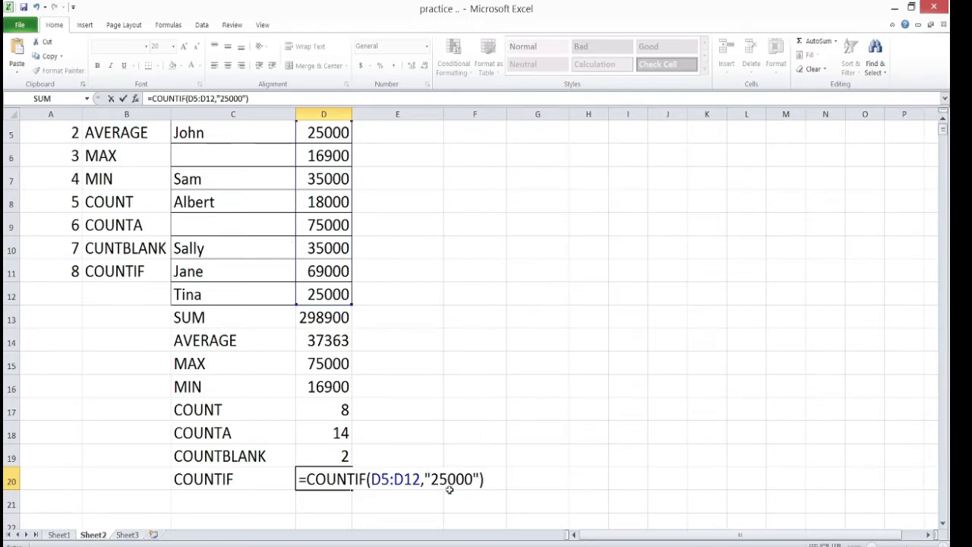
{"action": "key", "text": "Return"}
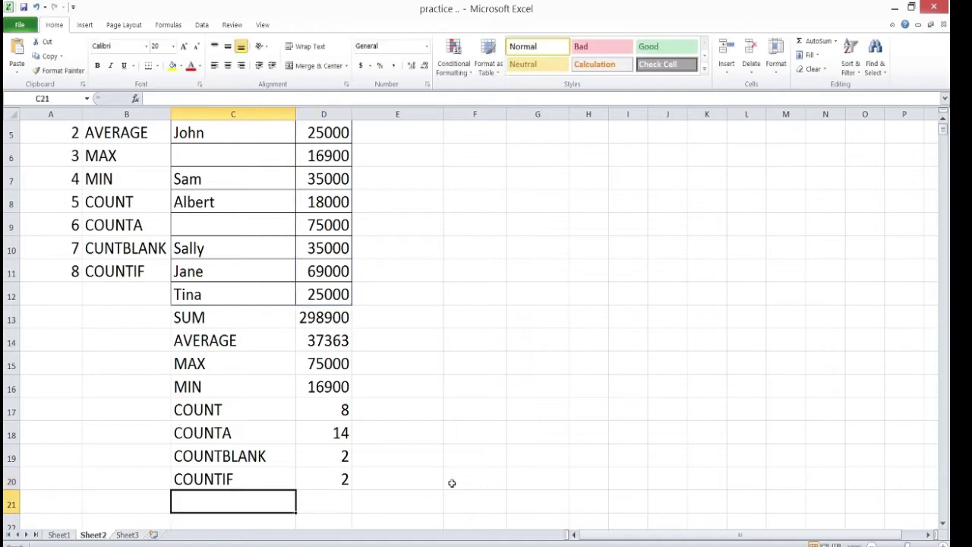
Compare the COUNTIF formula in D20 with the matching salaries in D5 and D12.
{"action": "left_click", "coordinate": [340, 470]}
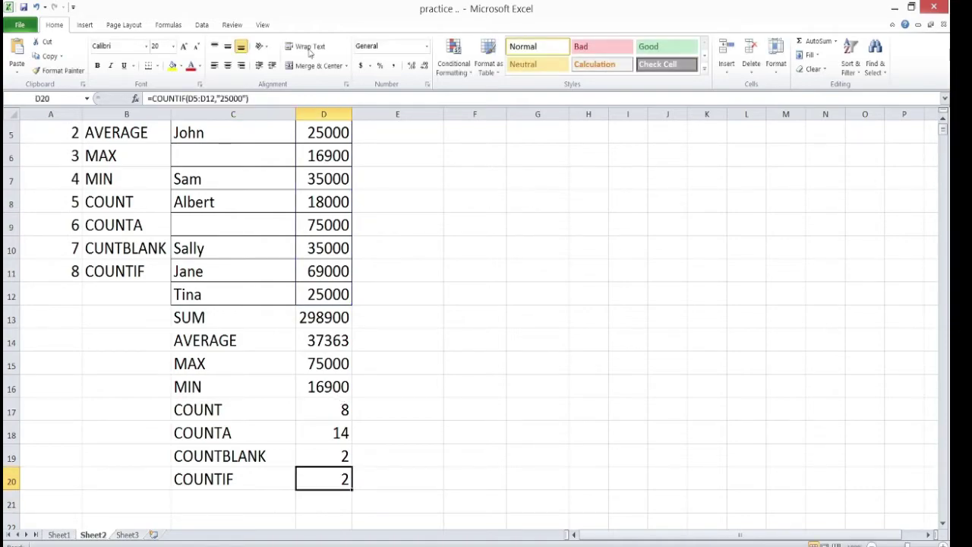
{"action": "left_click_drag", "start_coordinate": [324, 137], "coordinate": [317, 293]}
{"action": "scroll", "coordinate": [317, 288], "scroll_direction": "up", "scroll_amount": 2}
{"action": "left_click", "coordinate": [321, 222]}
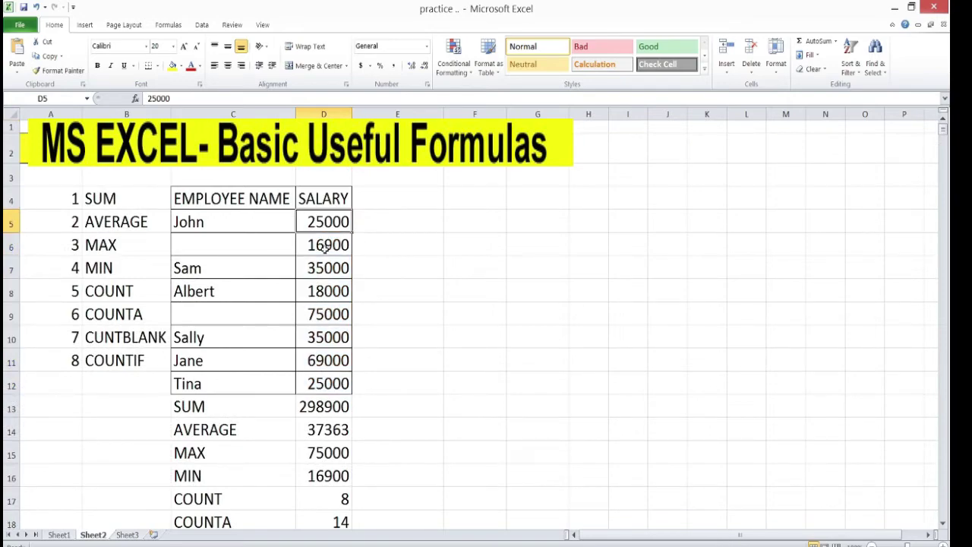
{"action": "left_click", "coordinate": [325, 379]}
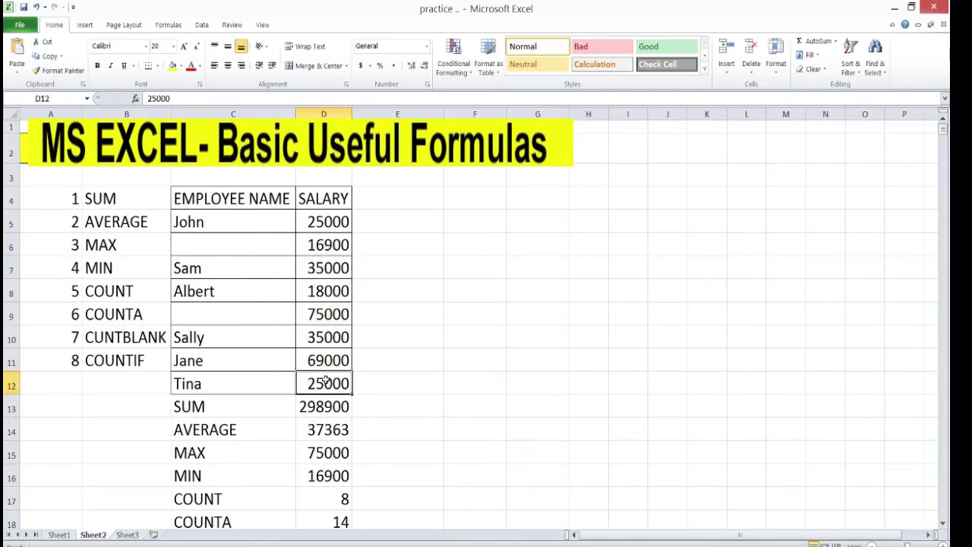
{"action": "left_click", "coordinate": [318, 222]}
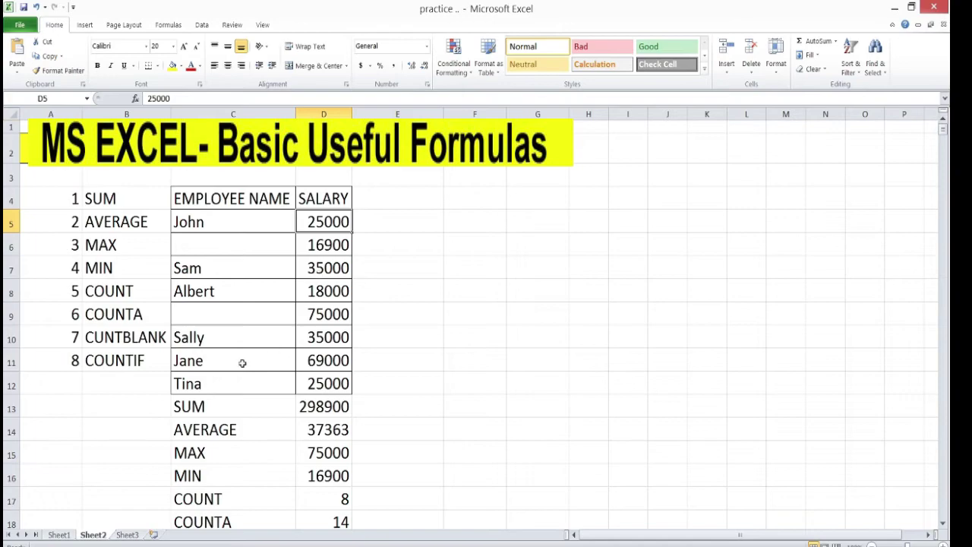
{"action": "left_click", "coordinate": [314, 385]}
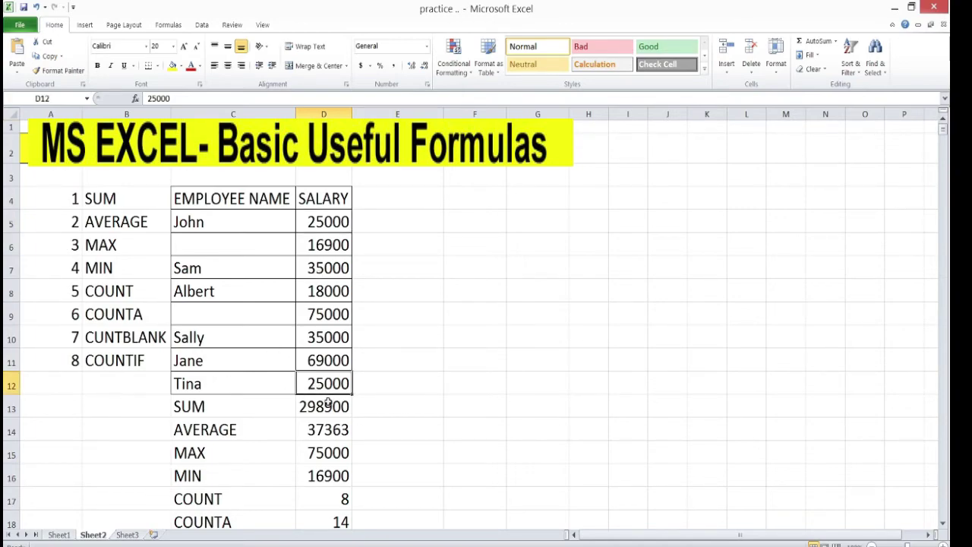
{"action": "scroll", "coordinate": [327, 402], "scroll_direction": "down", "scroll_amount": 2}
{"action": "left_click", "coordinate": [328, 433]}
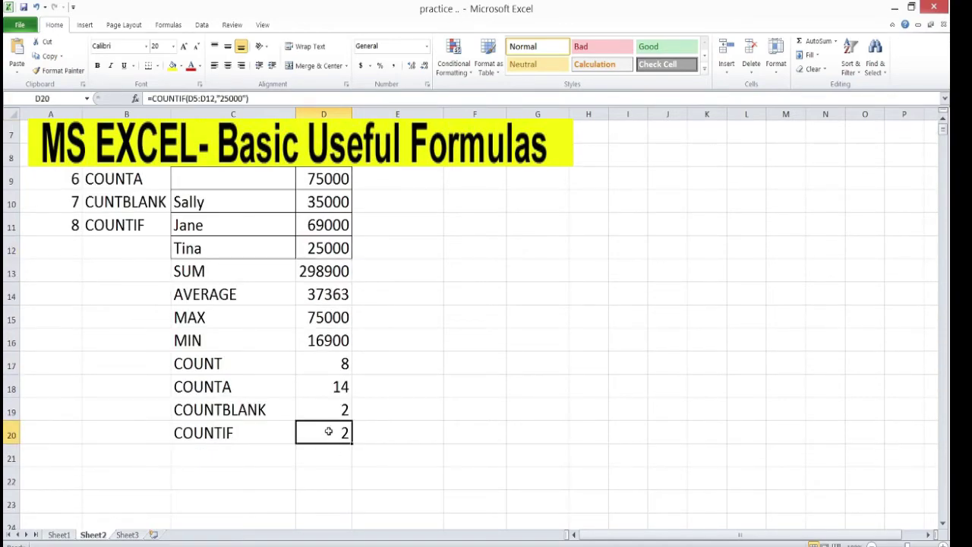
{"action": "scroll", "coordinate": [338, 471], "scroll_direction": "up", "scroll_amount": 1}
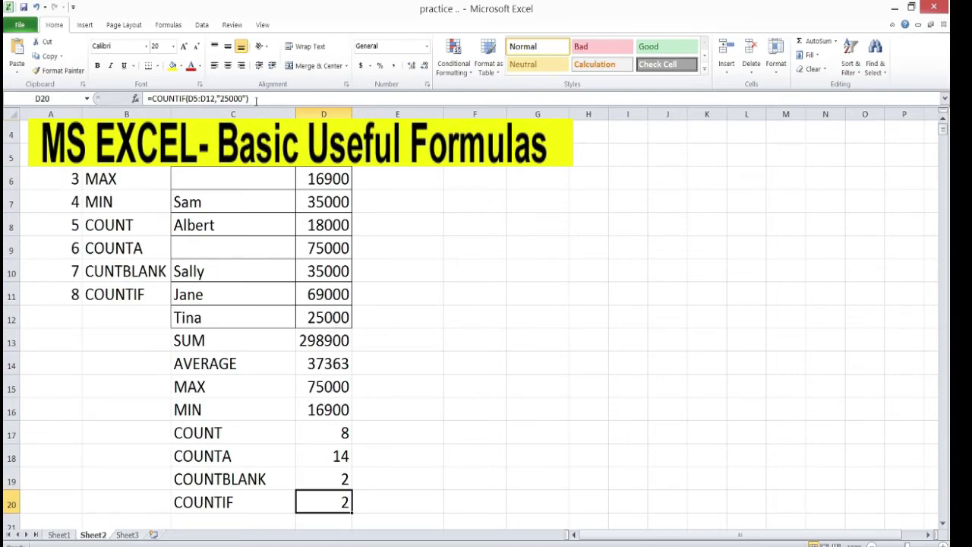
Fill C6 and C9 with the names from C5 and C12, and count the C12 name across C5:C12 in E20 with COUNTIF.
{"action": "left_click", "coordinate": [214, 178]}
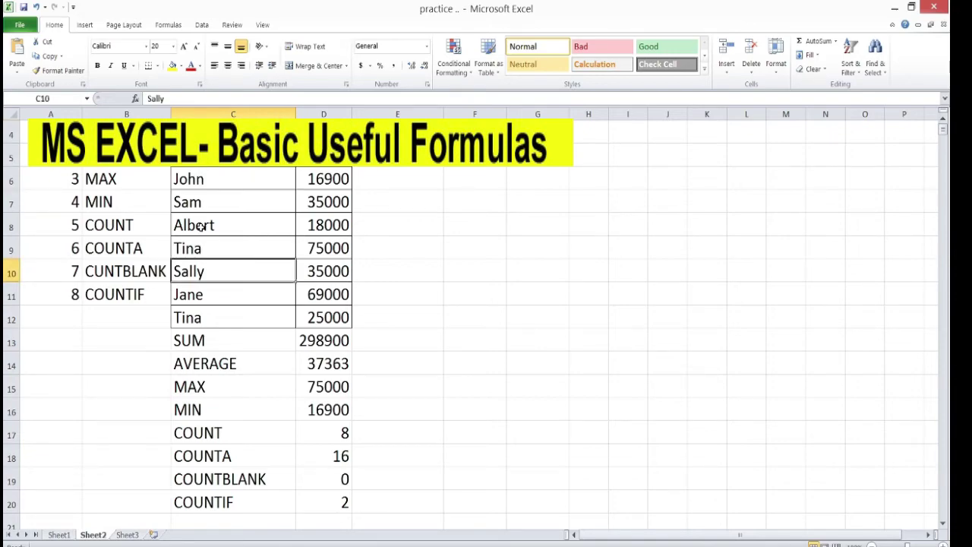
{"action": "scroll", "coordinate": [200, 226], "scroll_direction": "down", "scroll_amount": 4}
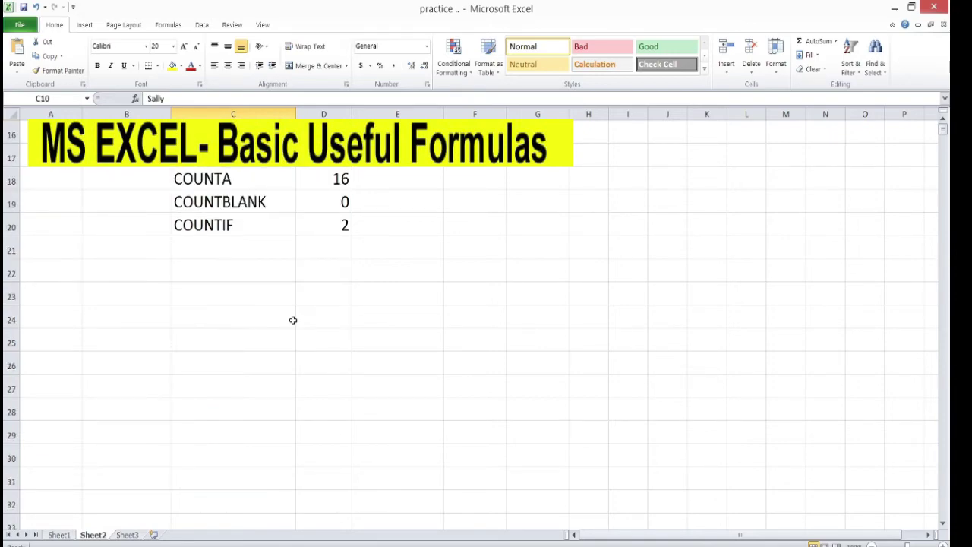
{"action": "left_click", "coordinate": [375, 221]}
{"action": "type", "text": "="}
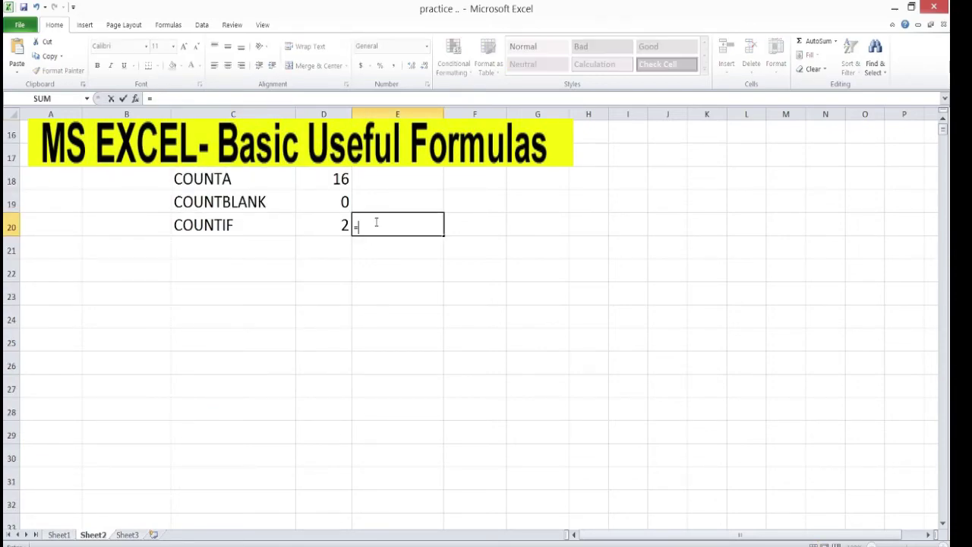
{"action": "type", "text": "count"}
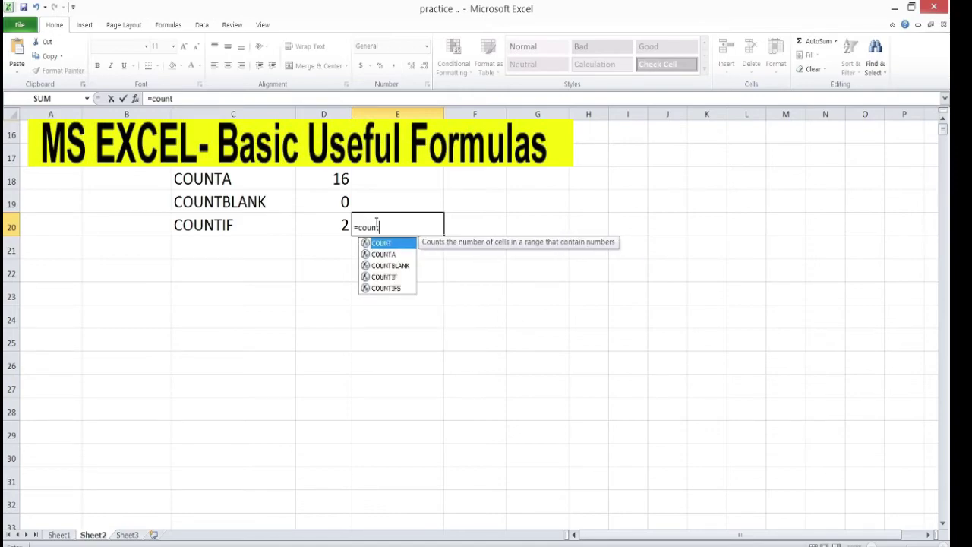
{"action": "type", "text": "if("}
{"action": "scroll", "coordinate": [375, 223], "scroll_direction": "up", "scroll_amount": 5}
{"action": "left_click_drag", "start_coordinate": [223, 222], "coordinate": [223, 387]}
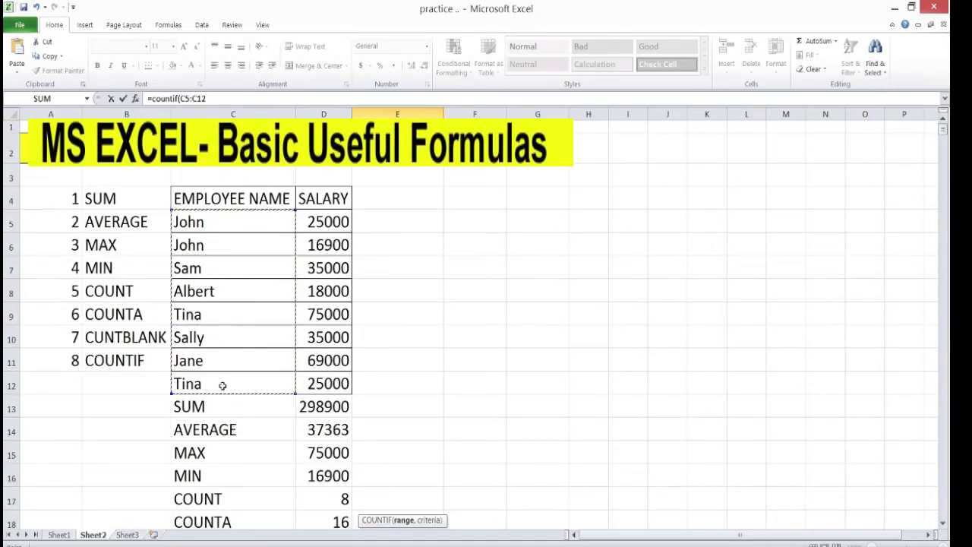
{"action": "type", "text": ",\"tina"}
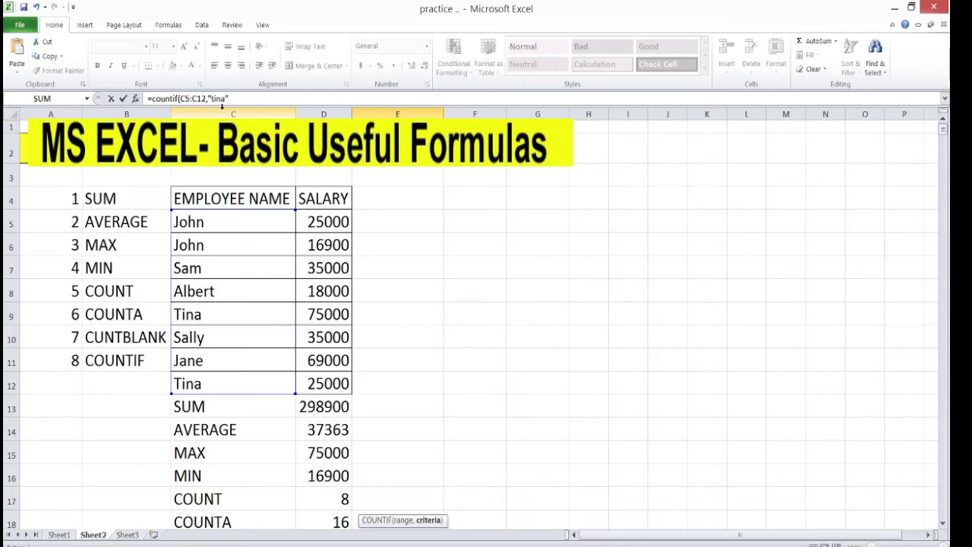
{"action": "key", "text": "Return"}
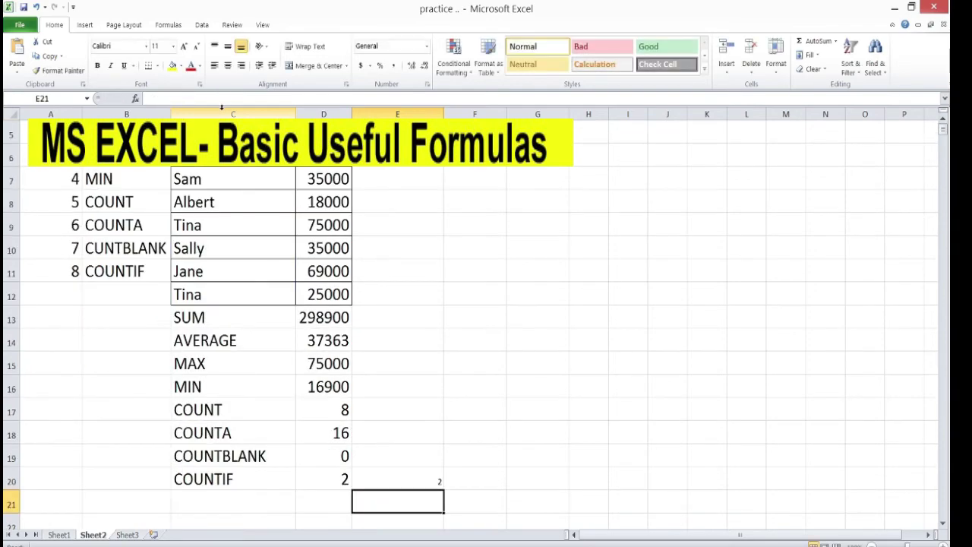
{"action": "left_click", "coordinate": [418, 475]}
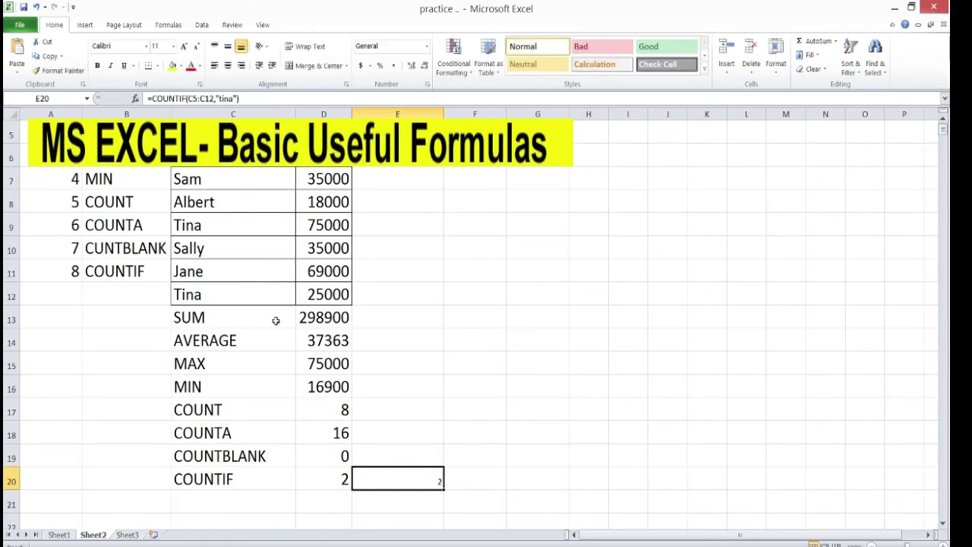
Replace the name in C11 with the C12 name in lowercase, and check the COUNTIF result in E20.
{"action": "left_click", "coordinate": [225, 264]}
{"action": "type", "text": "tina"}
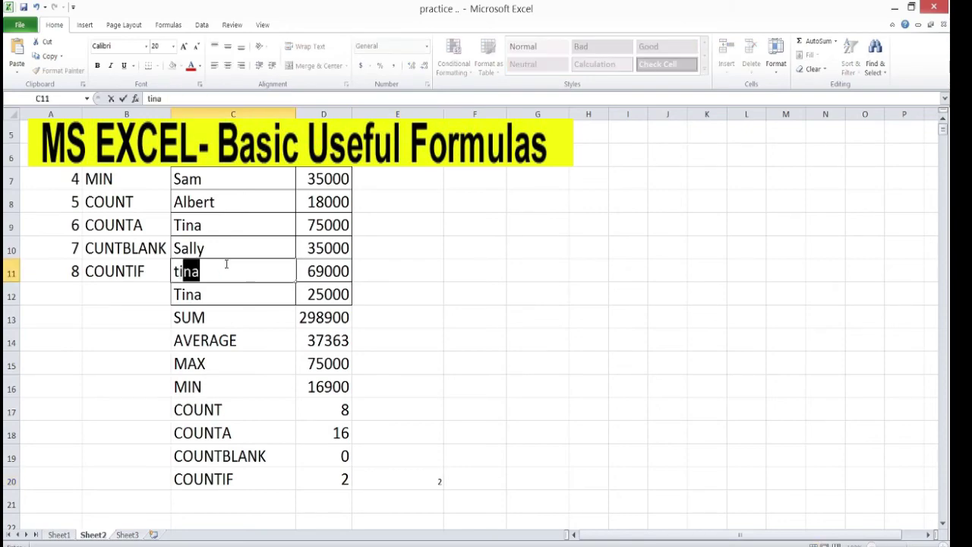
{"action": "key", "text": "Return"}
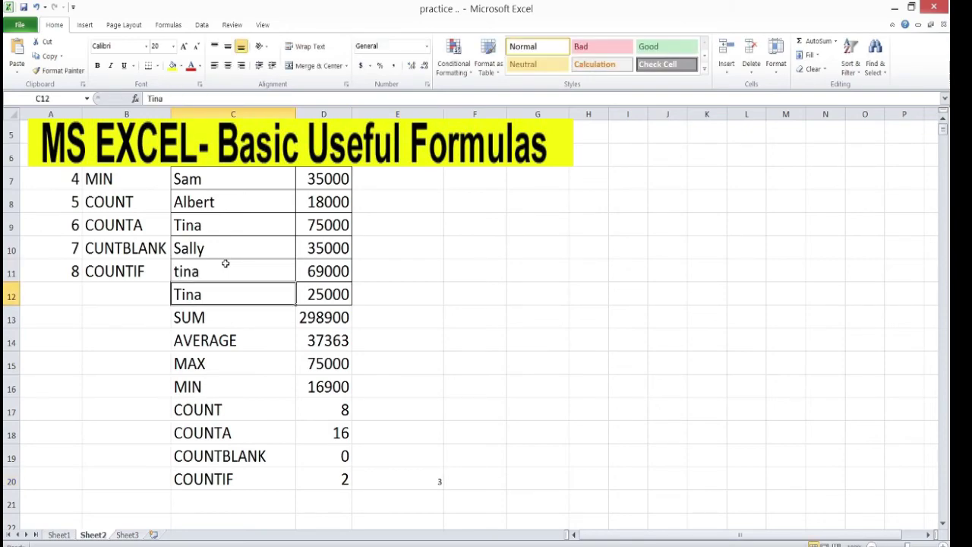
{"action": "left_click", "coordinate": [439, 477]}
{"action": "left_click", "coordinate": [943, 544]}
{"action": "left_click", "coordinate": [944, 544]}
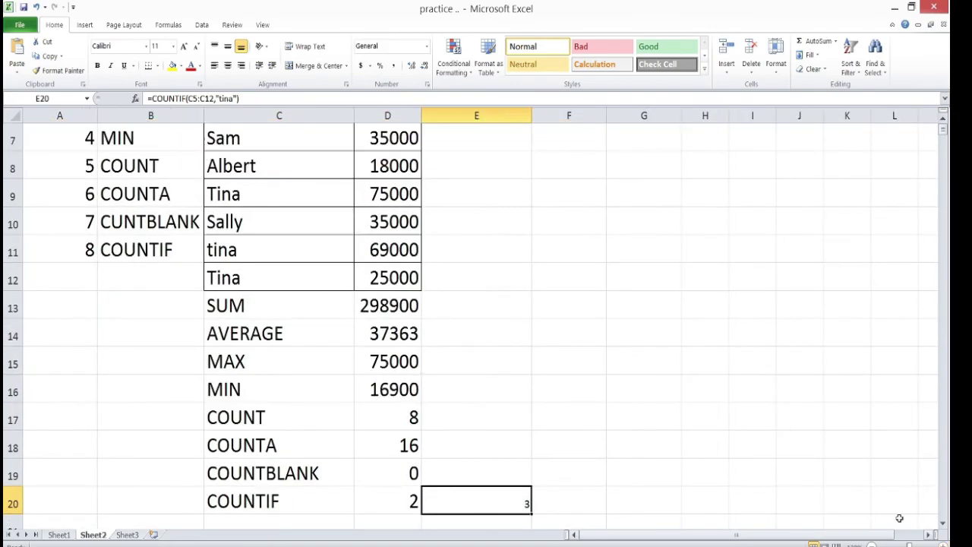
Review the COUNTIF formulas in D20 and E20, the list of formula names and the results below the salary table.
{"action": "scroll", "coordinate": [860, 509], "scroll_direction": "down", "scroll_amount": 1}
{"action": "scroll", "coordinate": [502, 418], "scroll_direction": "down", "scroll_amount": 1}
{"action": "left_click", "coordinate": [382, 334]}
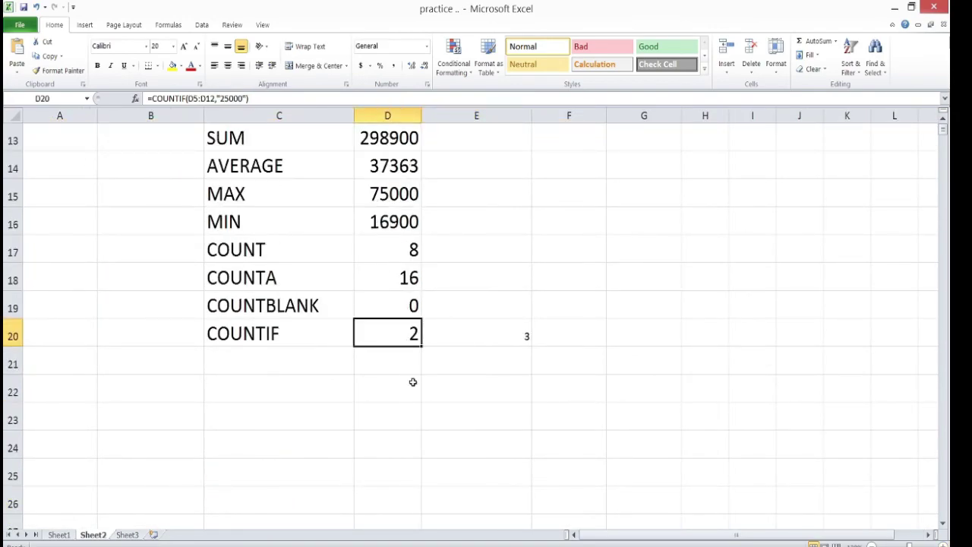
{"action": "left_click", "coordinate": [443, 338]}
{"action": "left_click", "coordinate": [419, 363]}
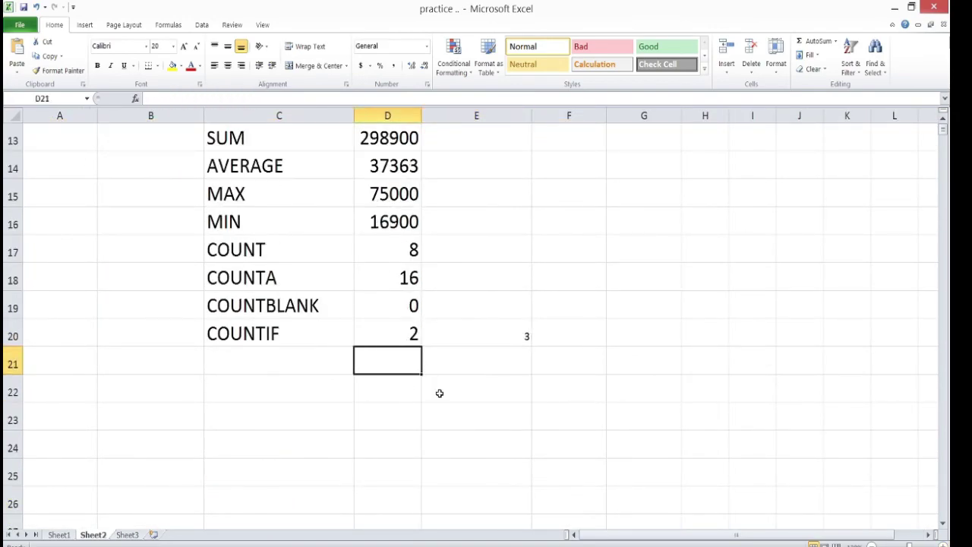
{"action": "scroll", "coordinate": [440, 392], "scroll_direction": "up", "scroll_amount": 1}
{"action": "key", "text": "Up"}
{"action": "left_click", "coordinate": [403, 454]}
{"action": "left_click", "coordinate": [394, 410]}
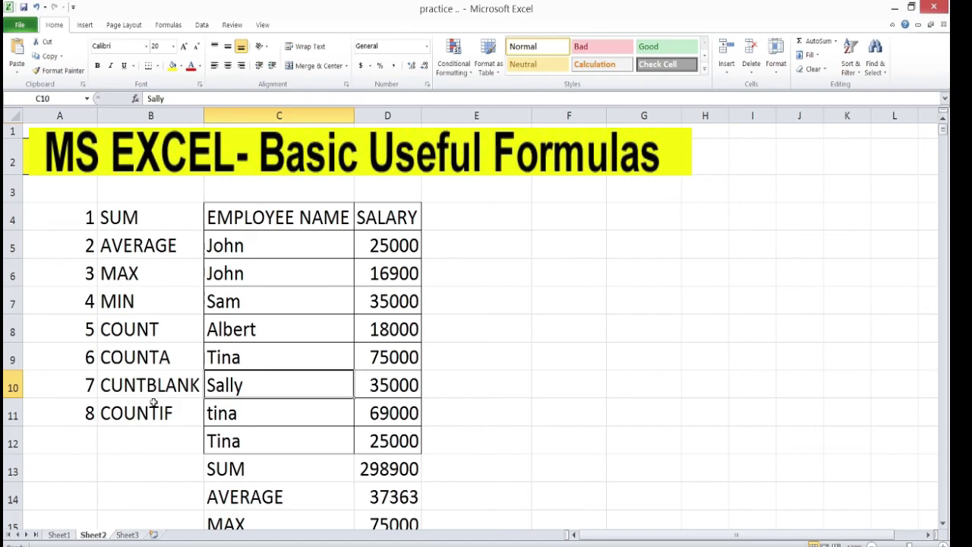
{"action": "left_click", "coordinate": [514, 355]}
{"action": "scroll", "coordinate": [512, 351], "scroll_direction": "down", "scroll_amount": 3}
{"action": "left_click", "coordinate": [410, 472]}
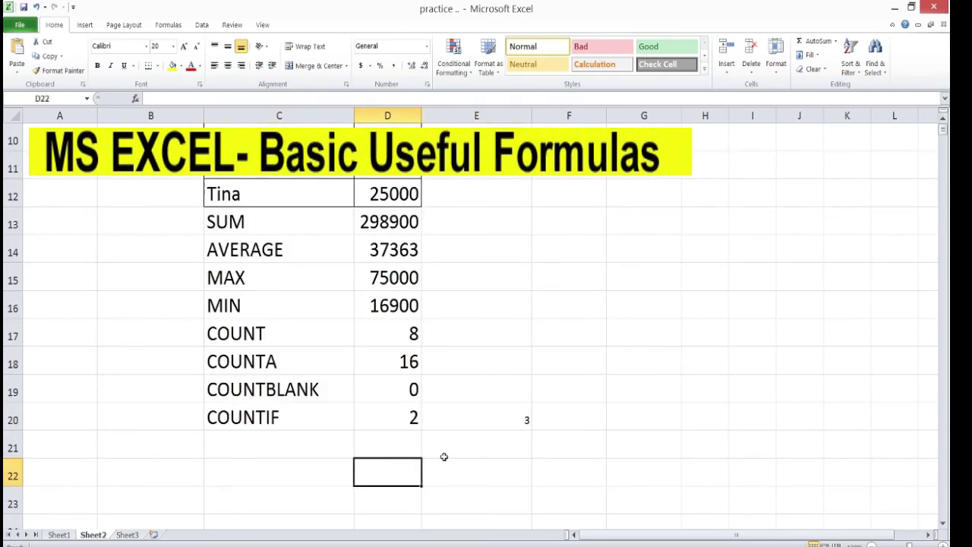